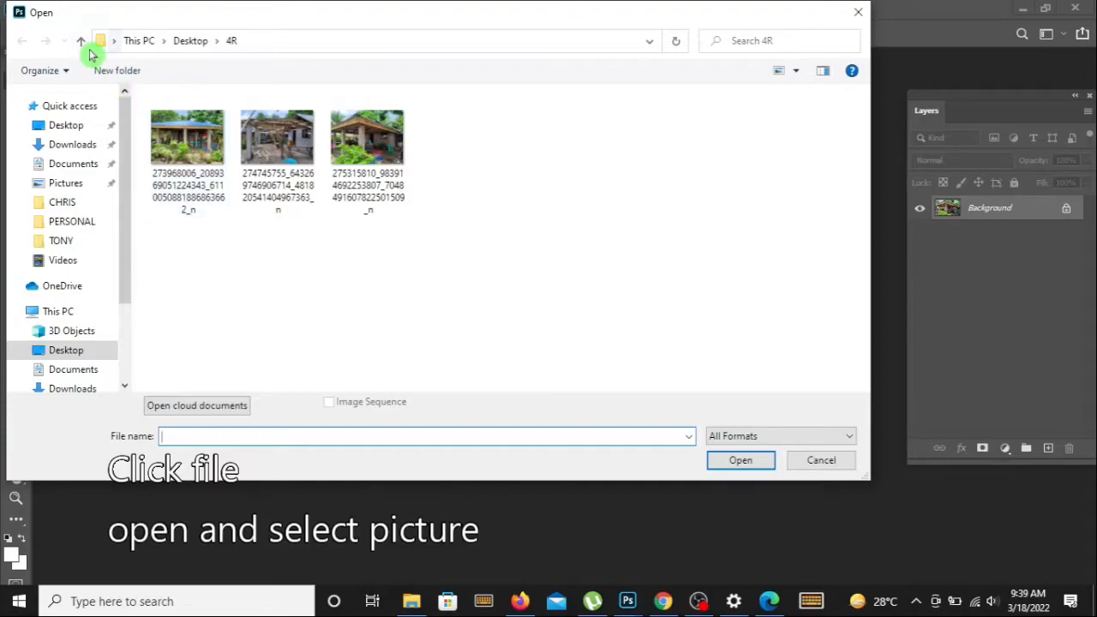
- Open the portrait photo whose name starts with 275718572 from the Desktop 2X2 folder, viewing the files as extra large icons
left_click(81, 41)
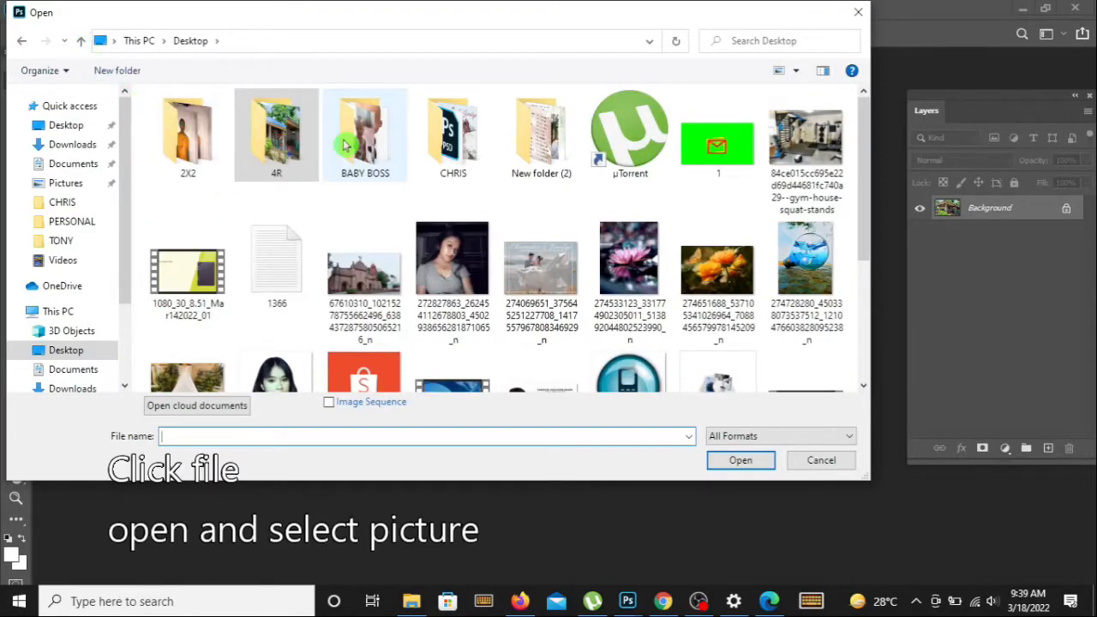
left_click(190, 147)
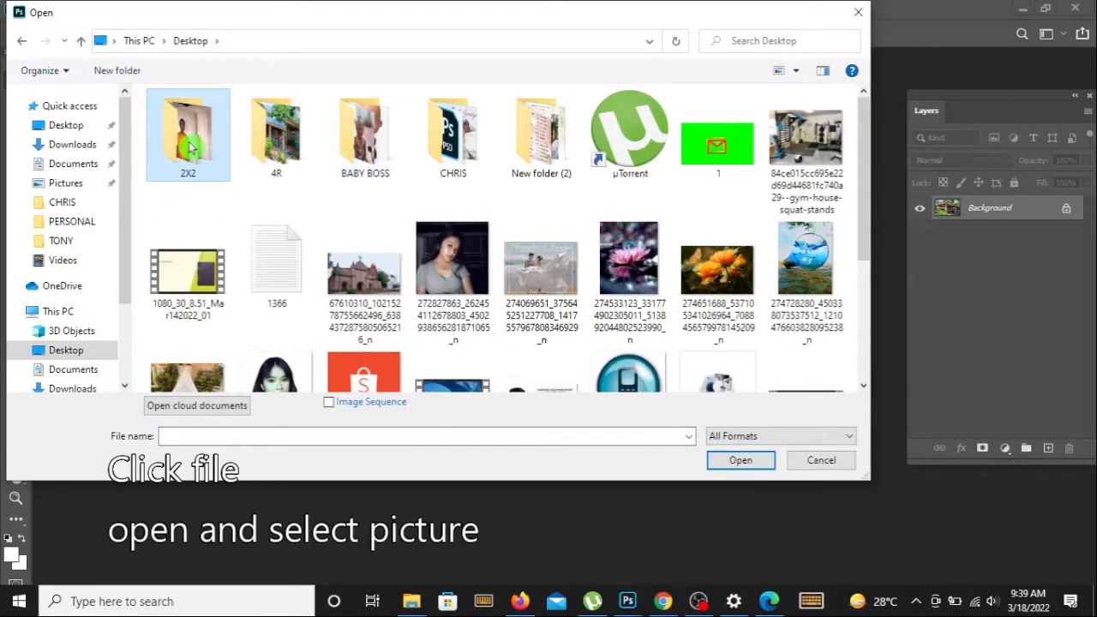
double_click(190, 147)
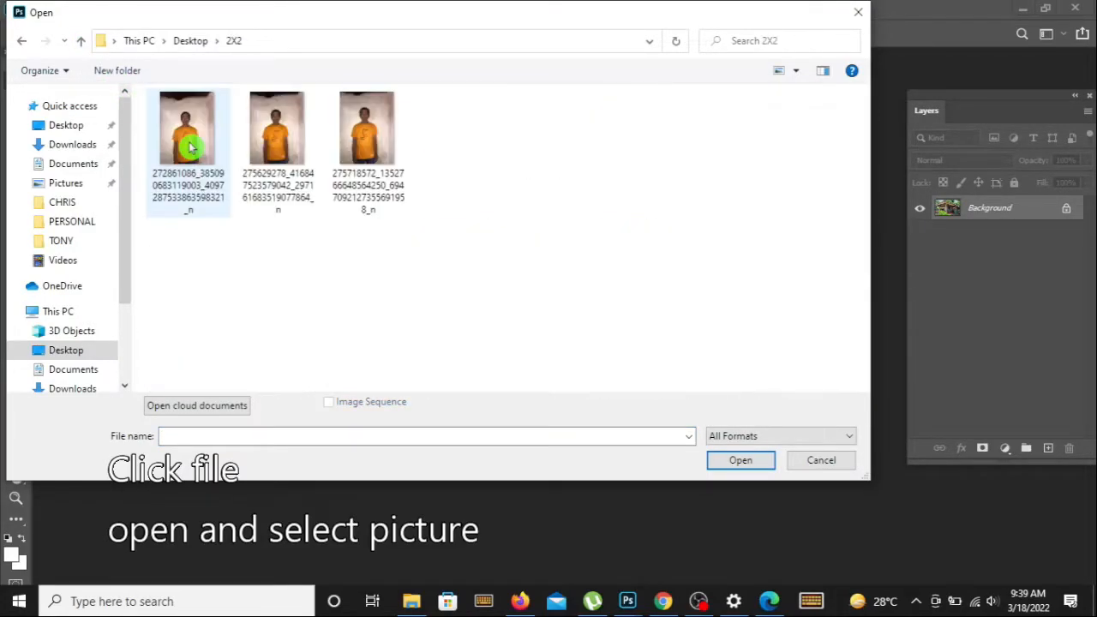
right_click(578, 227)
mouse_move(671, 233)
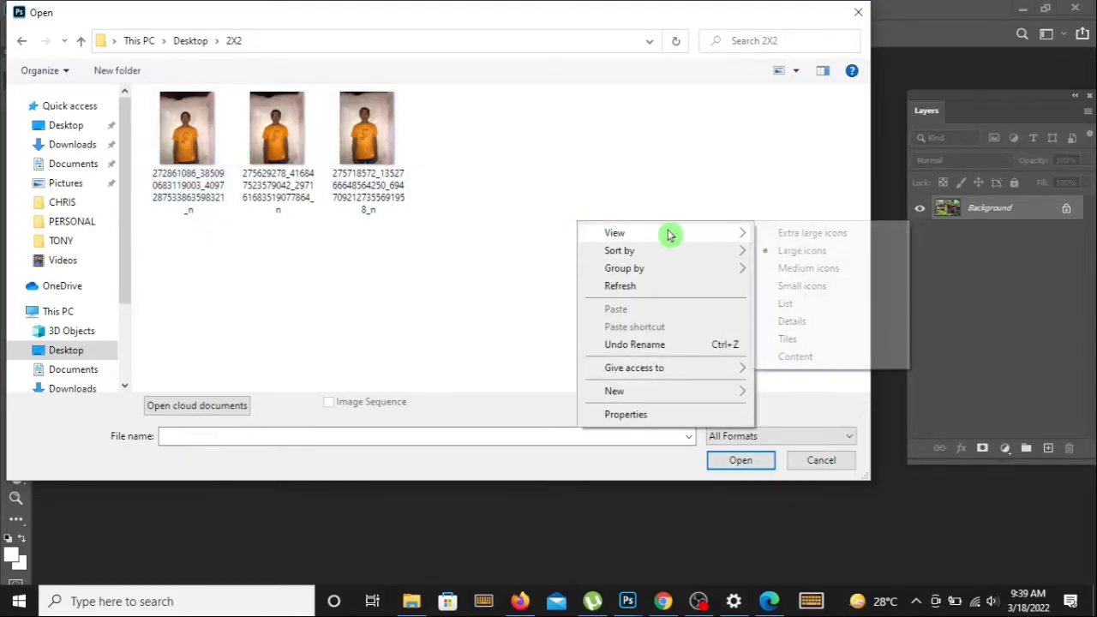
left_click(819, 232)
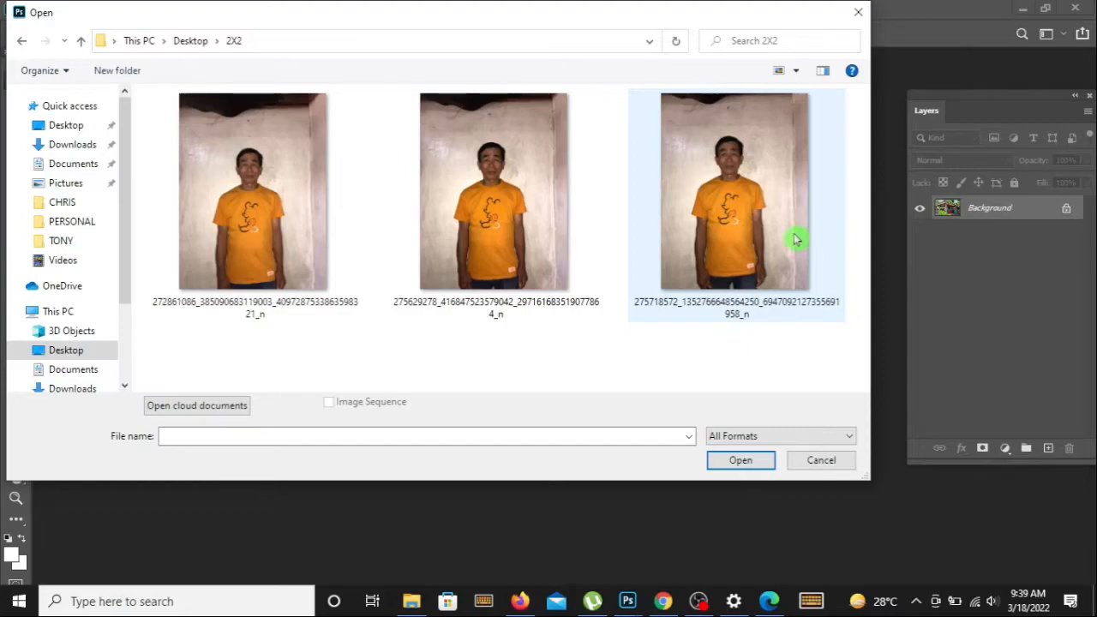
left_click(754, 241)
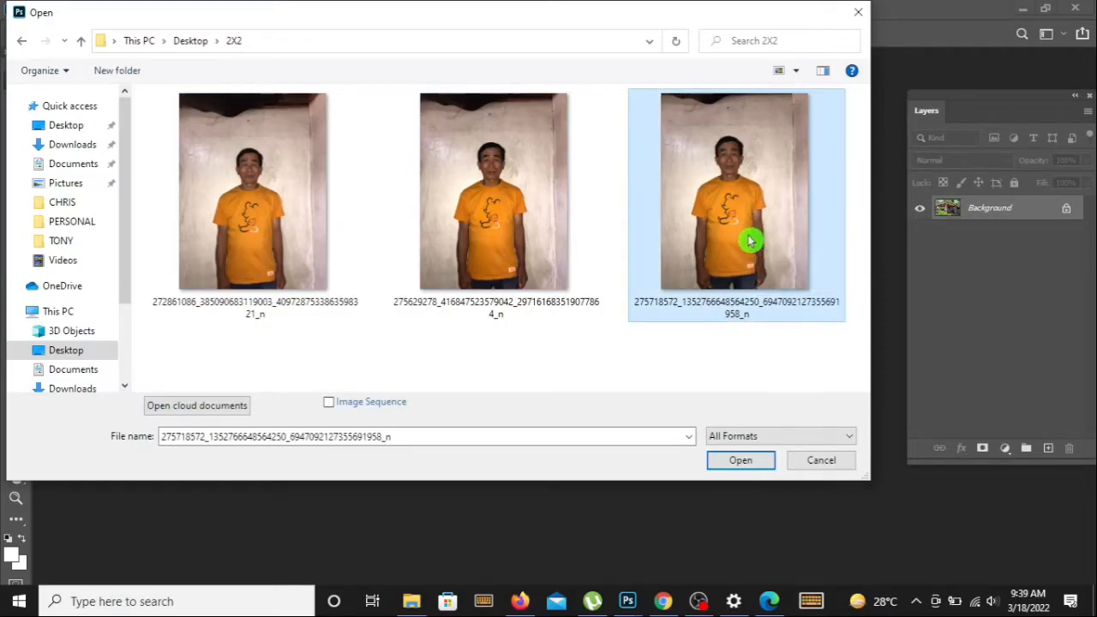
left_click(761, 467)
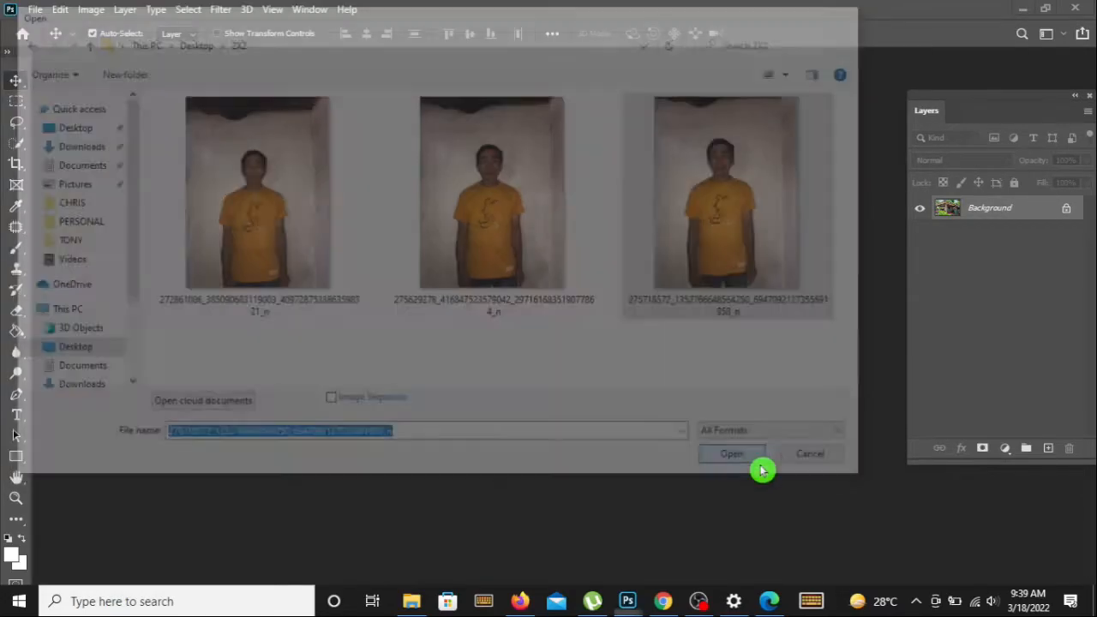
- Close the pavilion photo's document and reposition the portrait's floating window in the workspace
left_click_drag(262, 84, 749, 71)
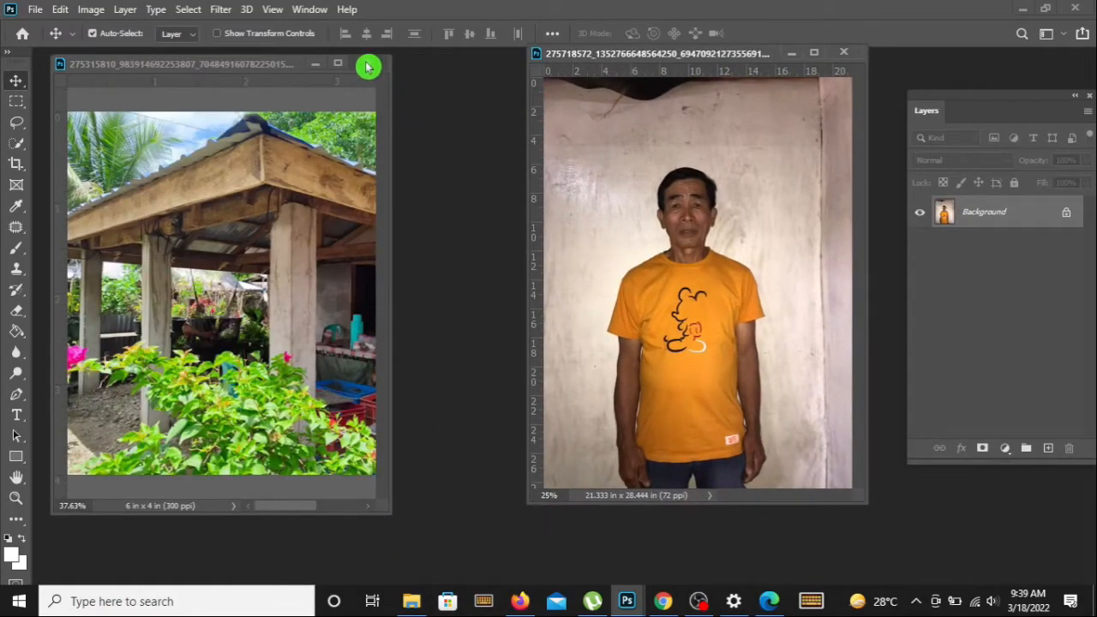
left_click(368, 67)
left_click(566, 250)
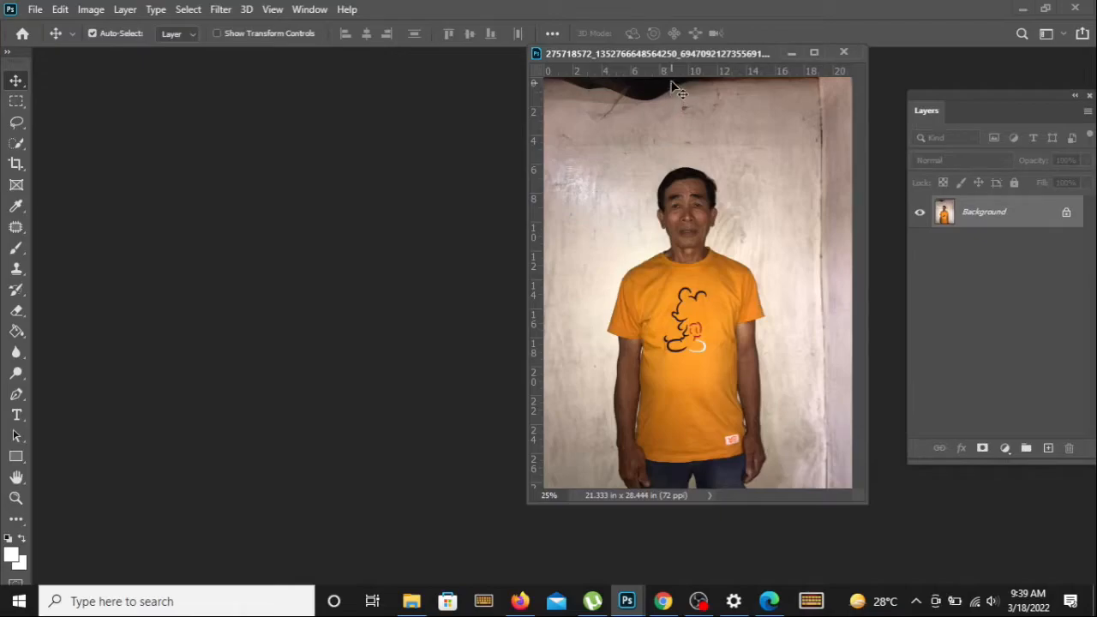
left_click_drag(673, 54, 355, 110)
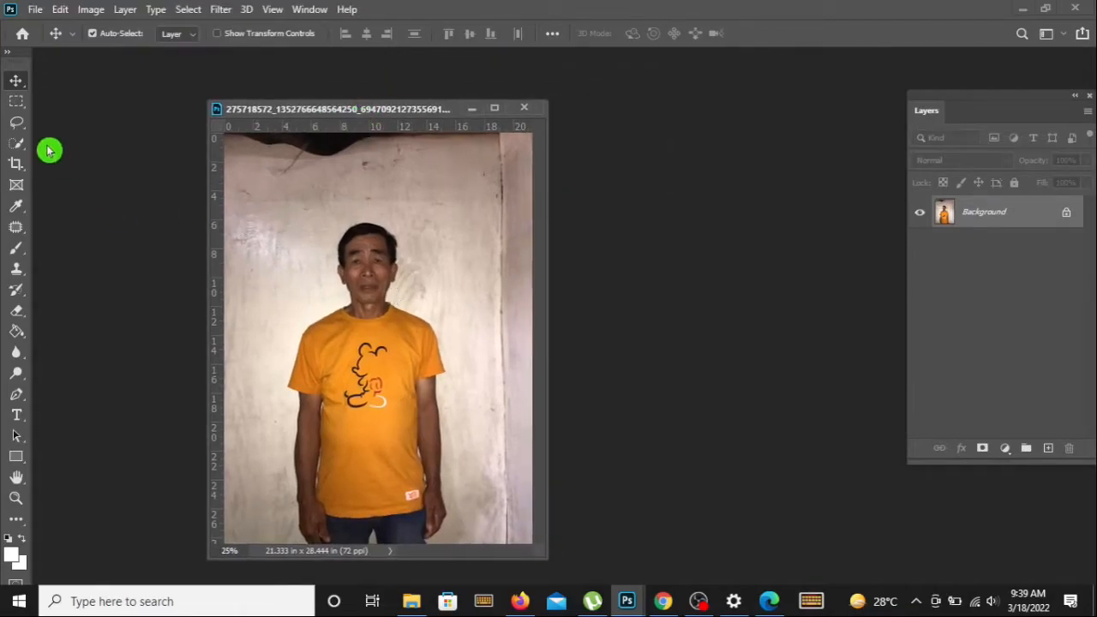
- Apply Auto Tone to the portrait and crop it to head and shoulders with the Two by Two preset, 2 x 2 in at 300 px/in
left_click(96, 10)
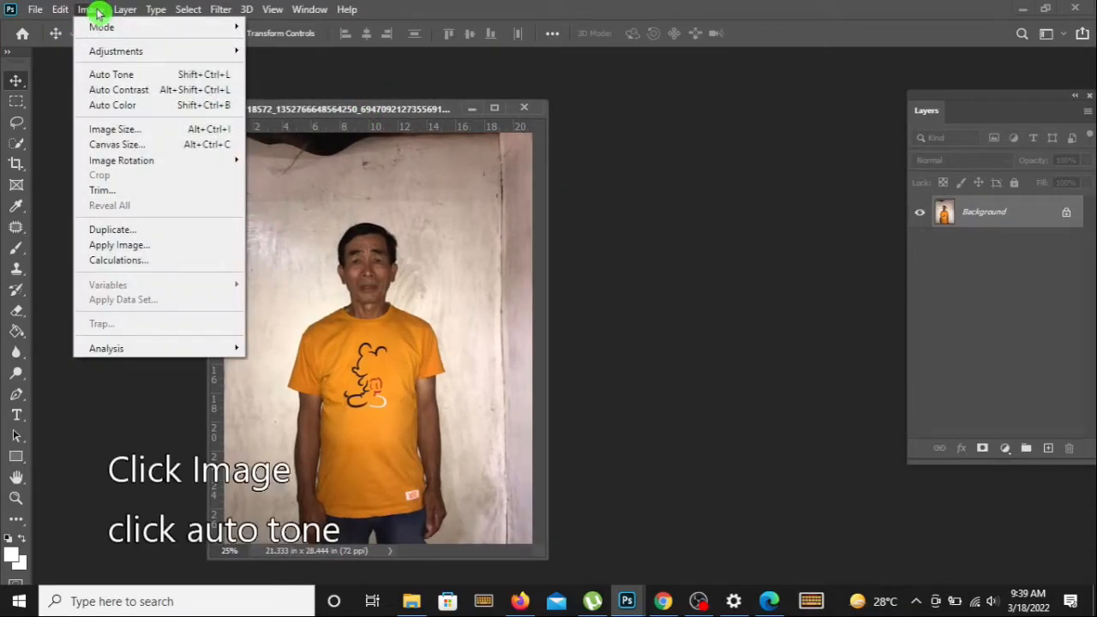
left_click(102, 77)
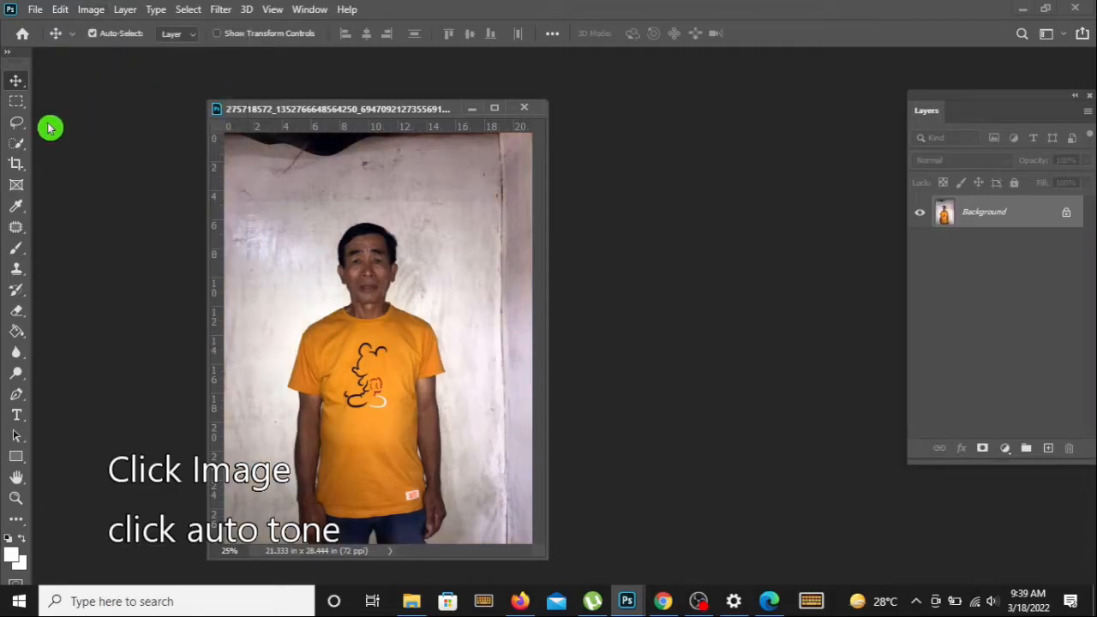
left_click(18, 164)
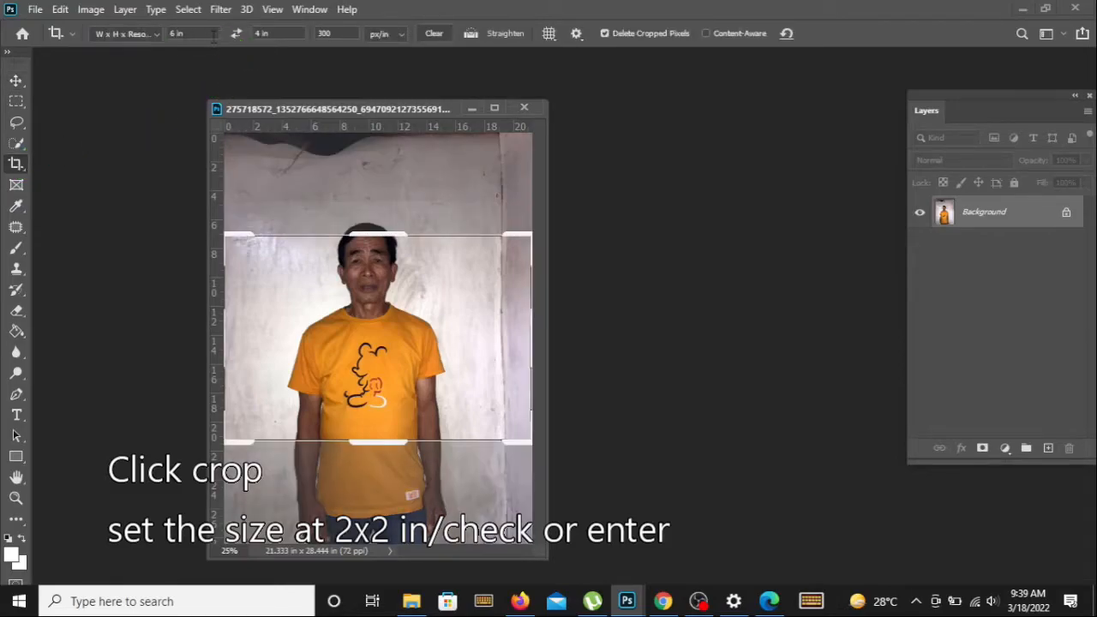
left_click(151, 36)
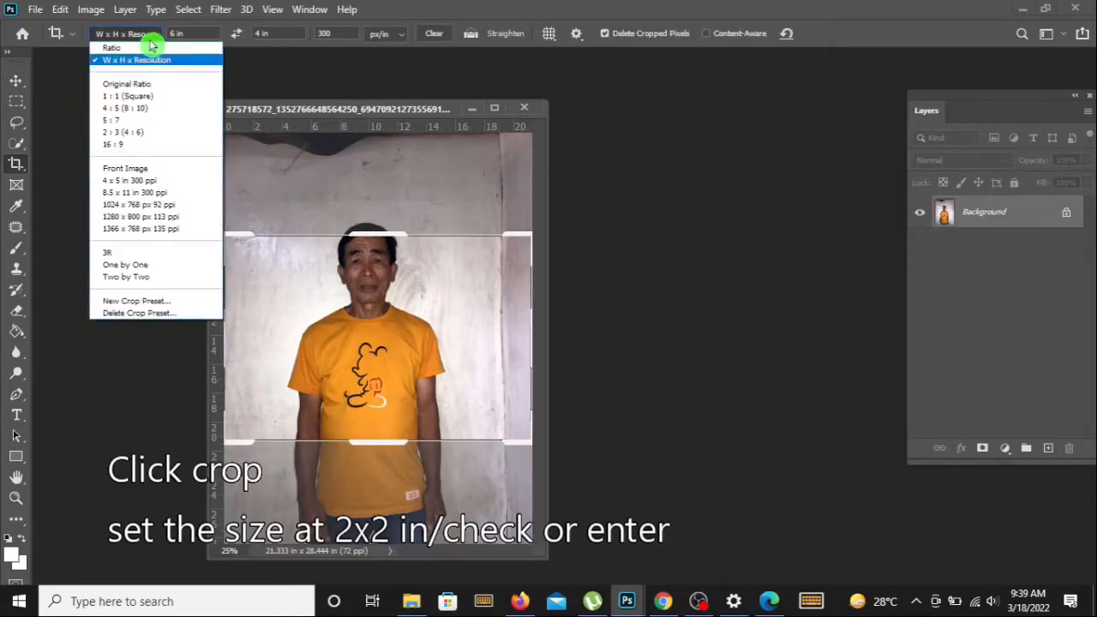
left_click(144, 278)
left_click_drag(387, 495, 395, 356)
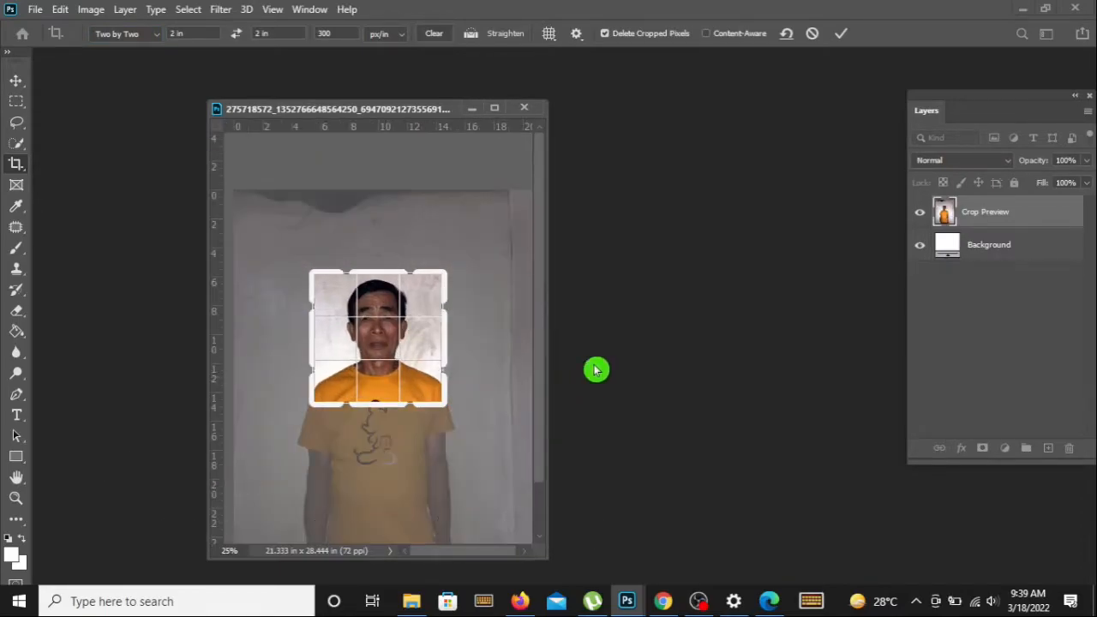
left_click(842, 34)
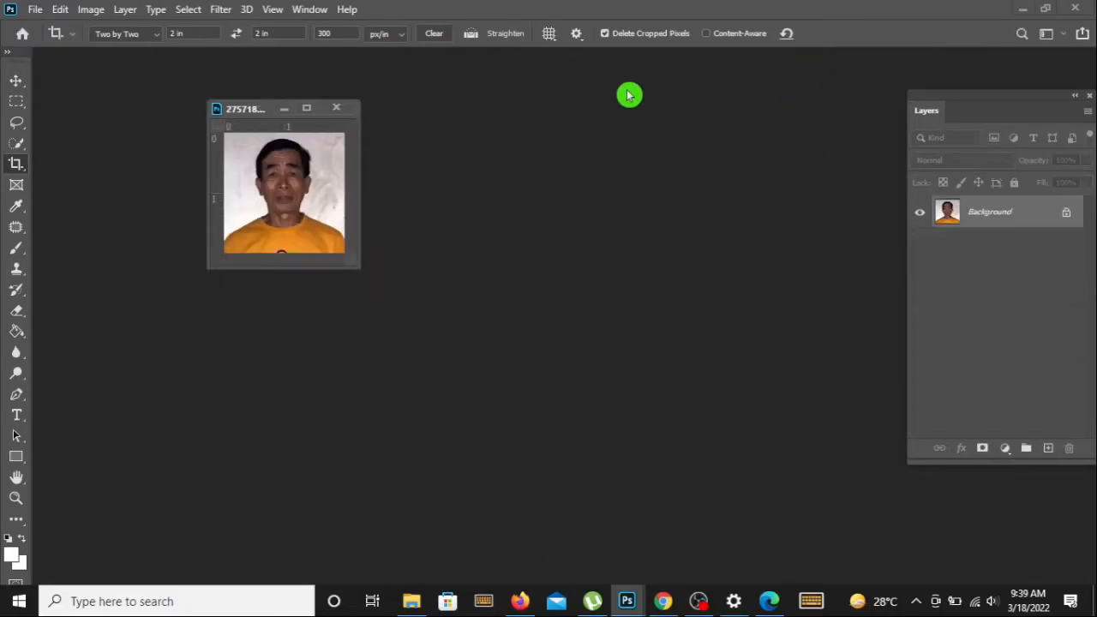
- Cut the man out of the wall background with Select Subject and a layer mask, applying the mask permanently to the layer
left_click_drag(382, 280, 759, 534)
scroll(485, 374, "up", 10)
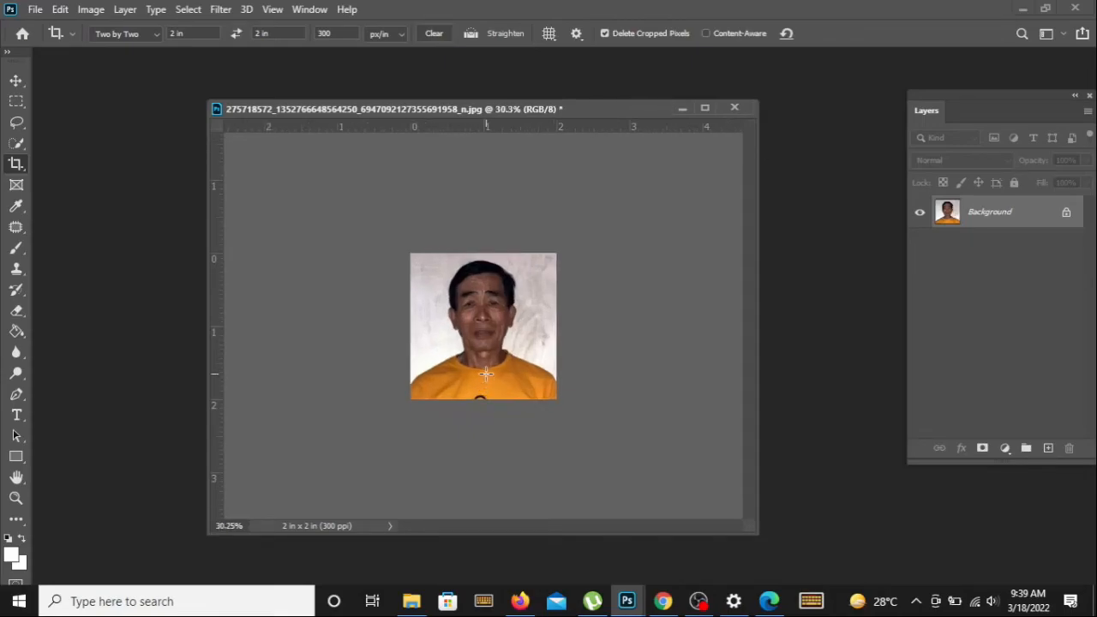
scroll(496, 372, "up", 1)
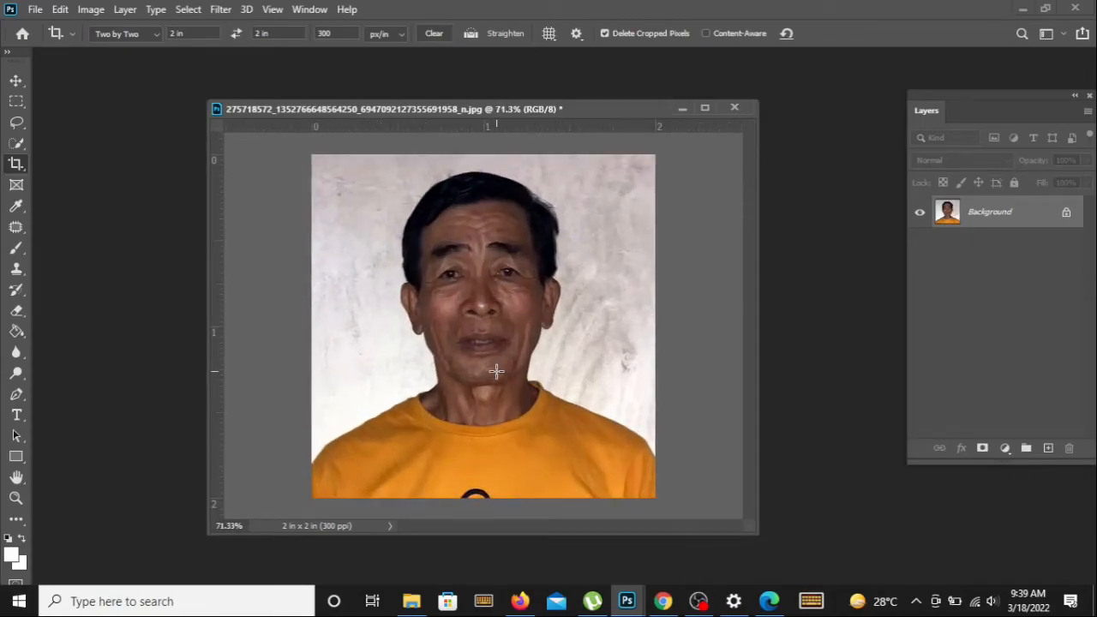
left_click(21, 147)
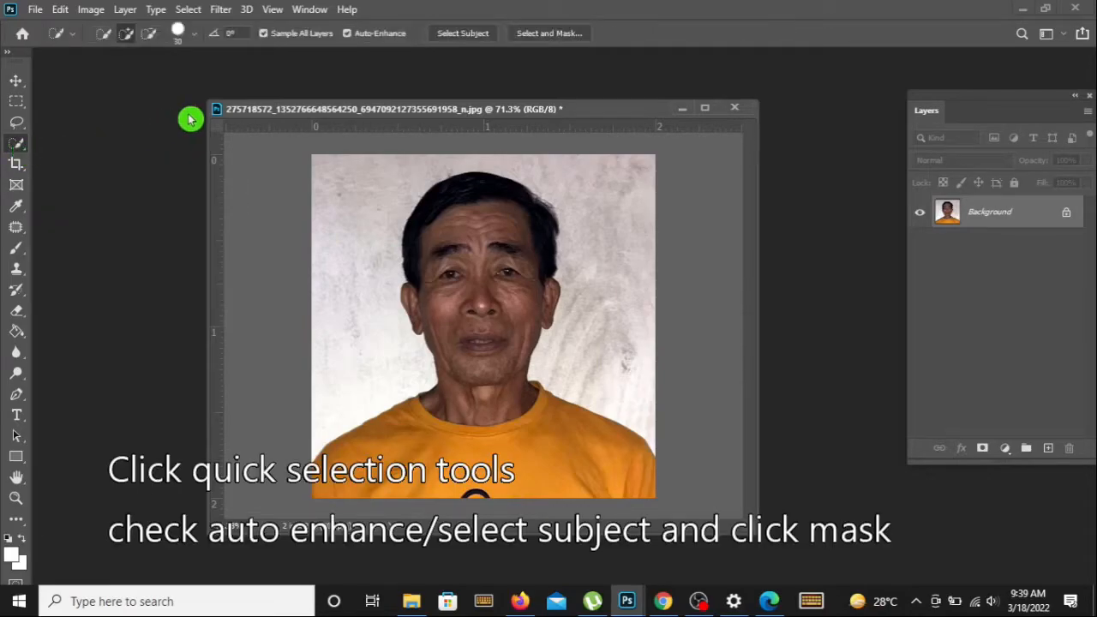
left_click(463, 35)
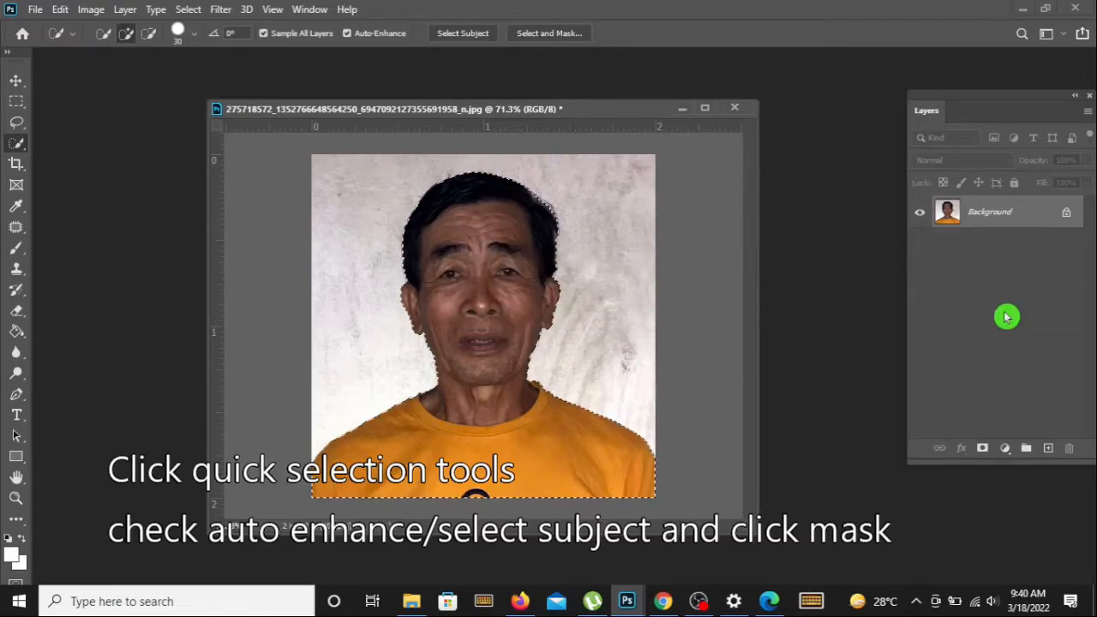
left_click(983, 449)
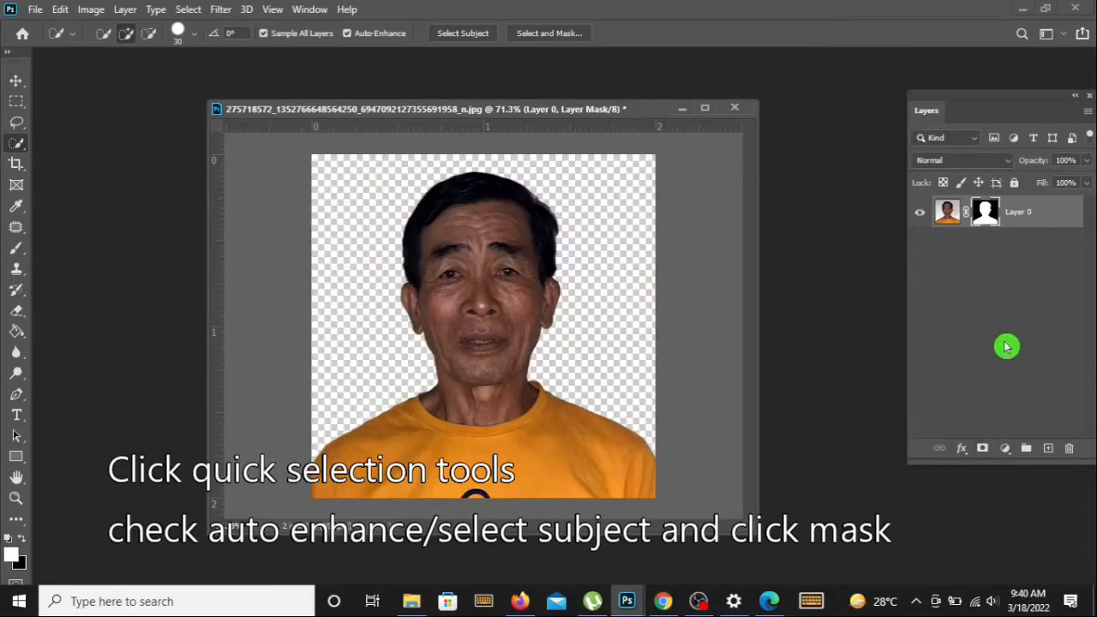
left_click_drag(986, 221, 1071, 448)
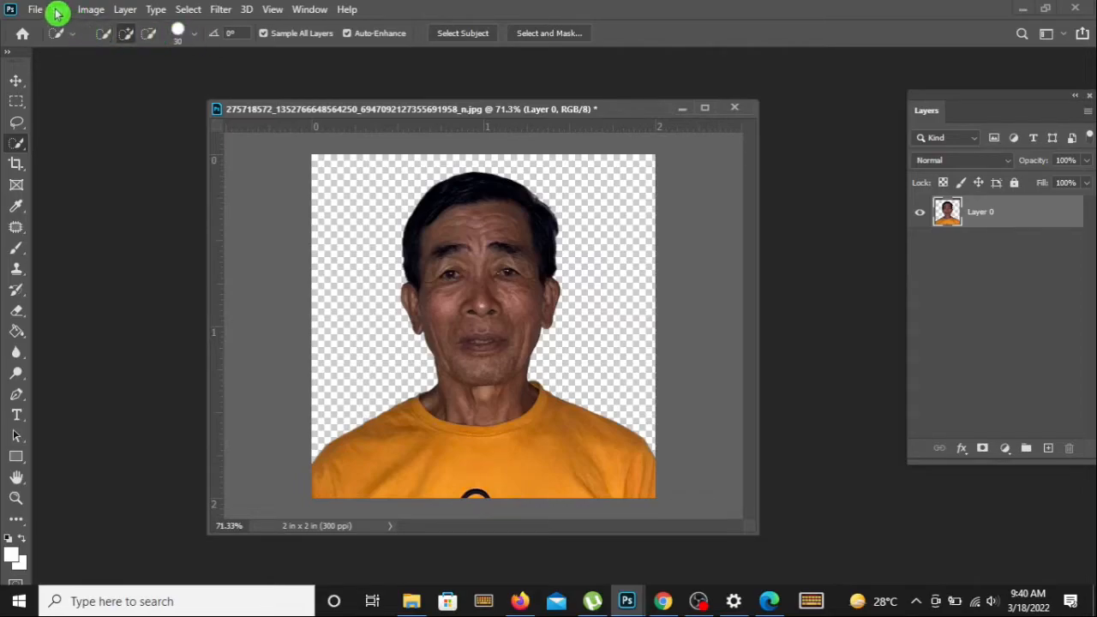
- Brighten the cut-out portrait with a Curves adjustment, raising the RGB midpoint to input 108 and output 165
left_click(92, 10)
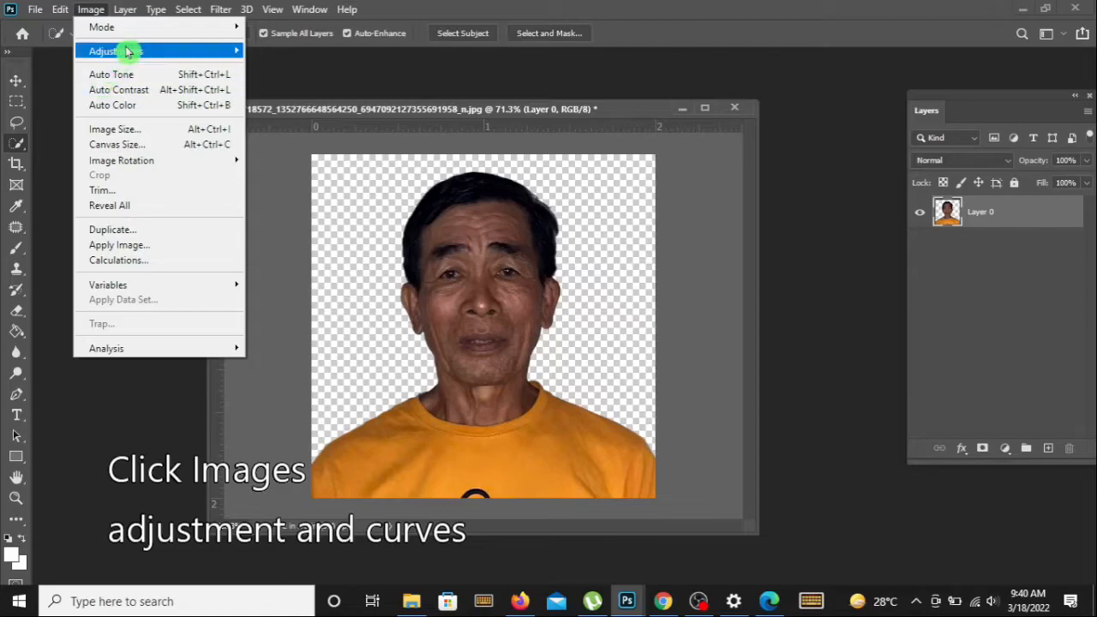
mouse_move(140, 49)
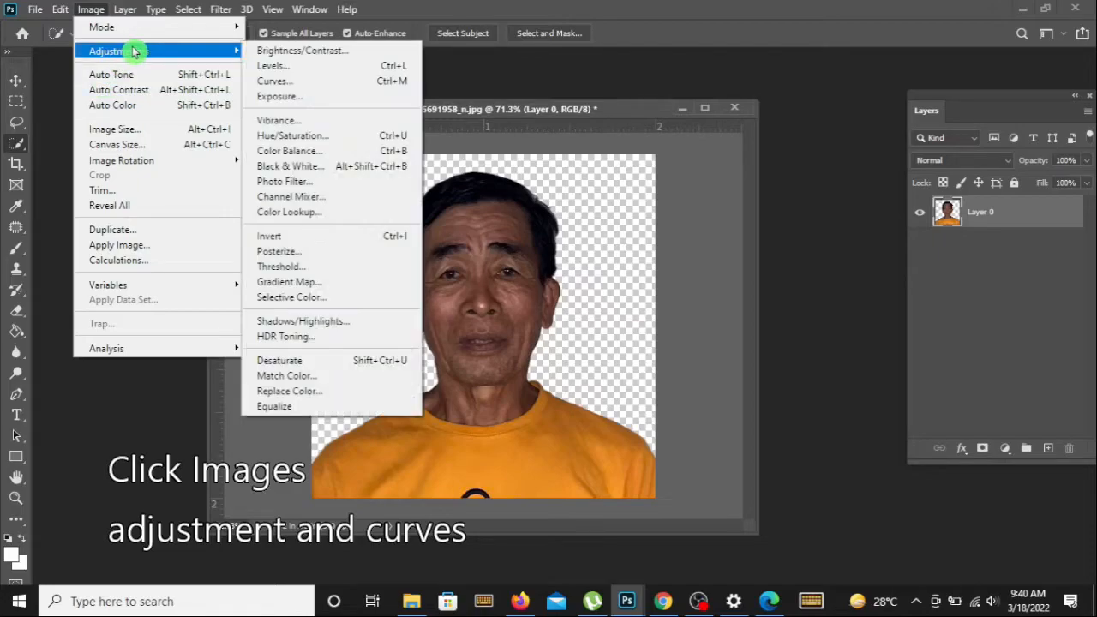
left_click(305, 85)
left_click_drag(617, 164, 945, 163)
left_click_drag(849, 345, 845, 305)
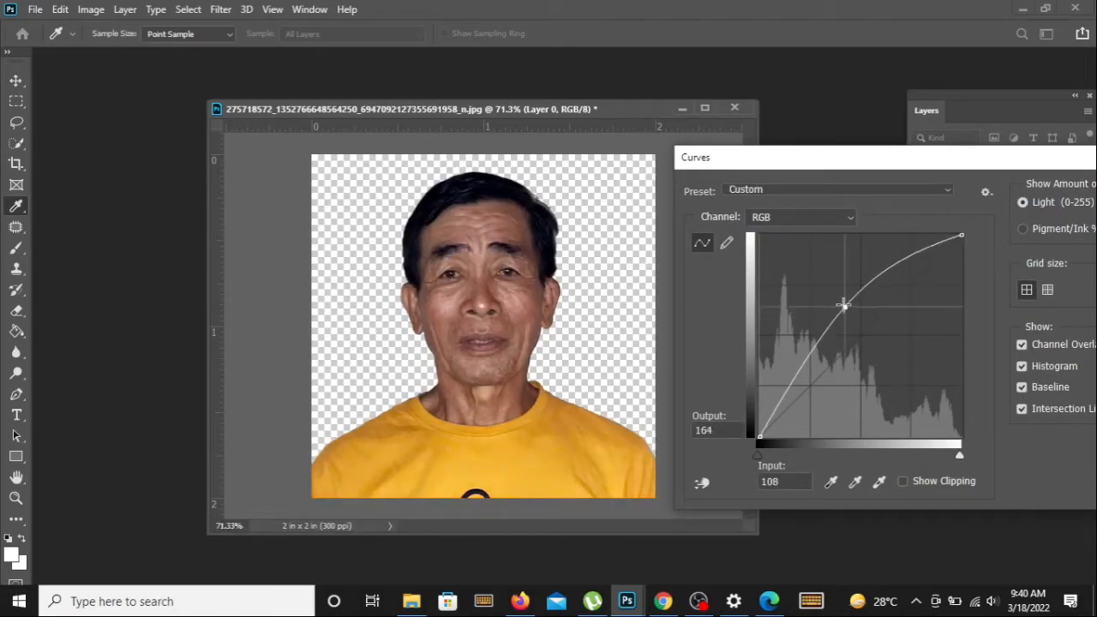
left_click_drag(937, 167, 641, 159)
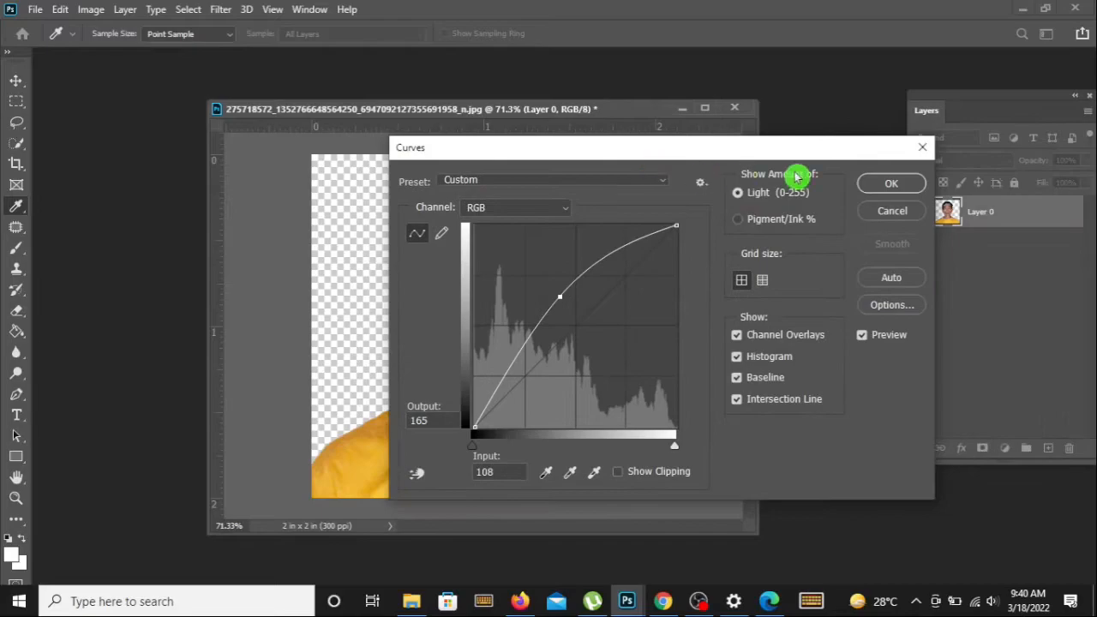
left_click(886, 184)
- Raise the portrait's exposure to +0.65 with the Camera Raw filter
key("w")
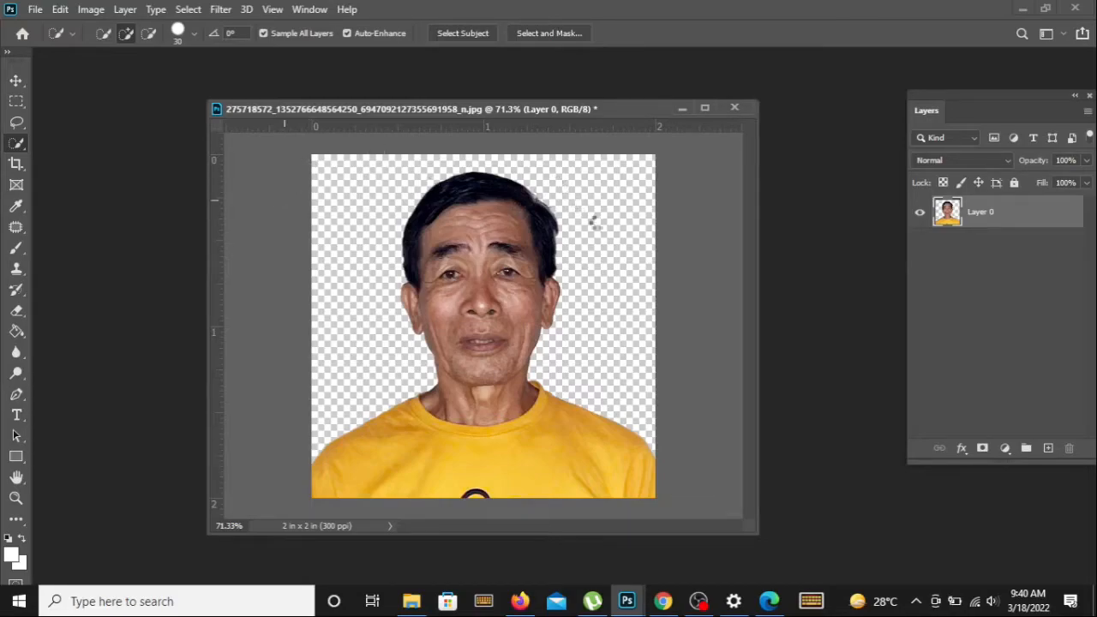
key("ctrl+shift+a")
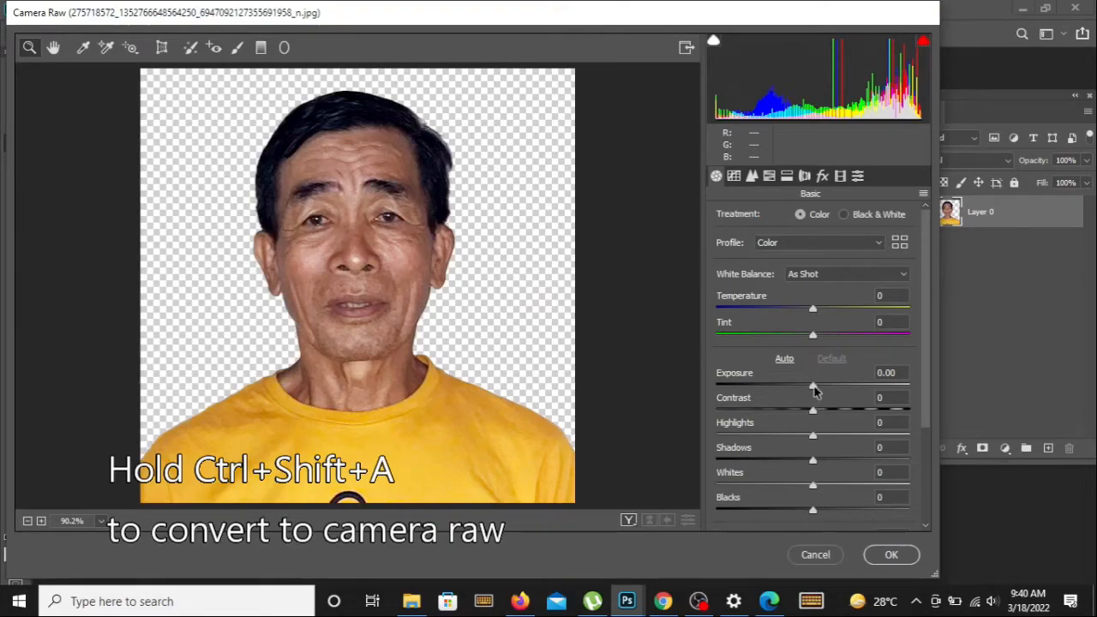
left_click_drag(821, 385, 825, 385)
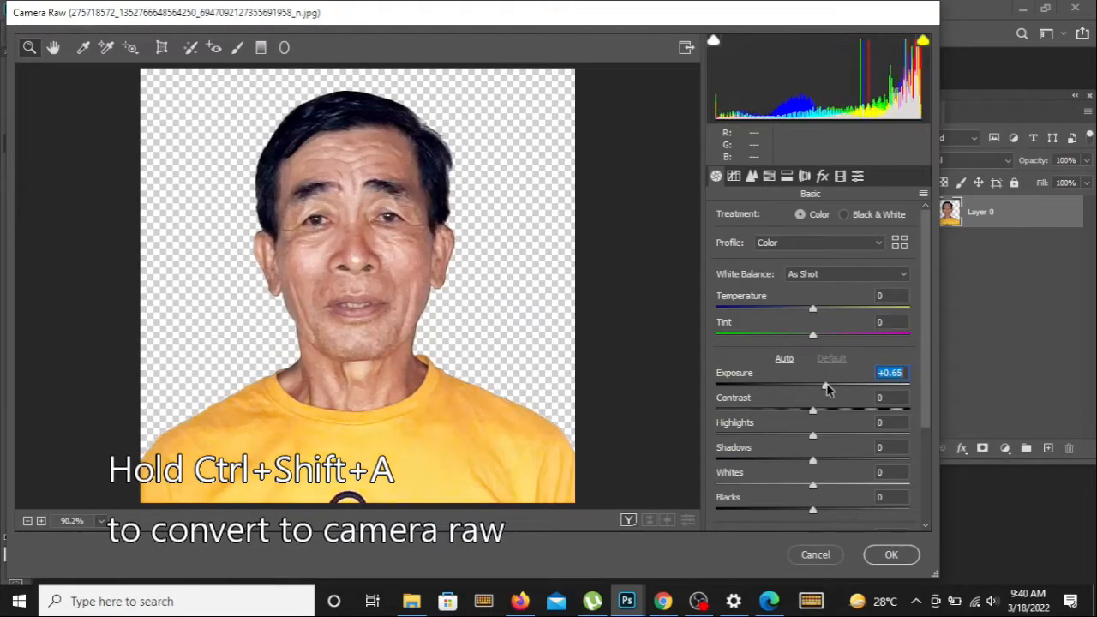
left_click(883, 556)
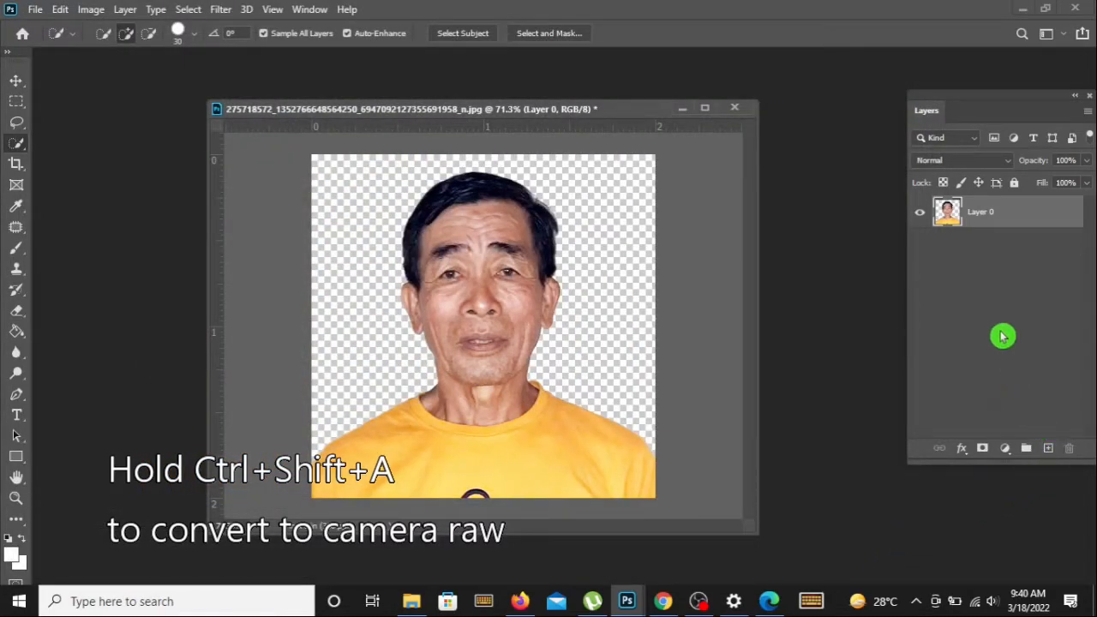
- Create a white-filled layer beneath the portrait and merge it with the portrait layer
left_click(1050, 449, "ctrl")
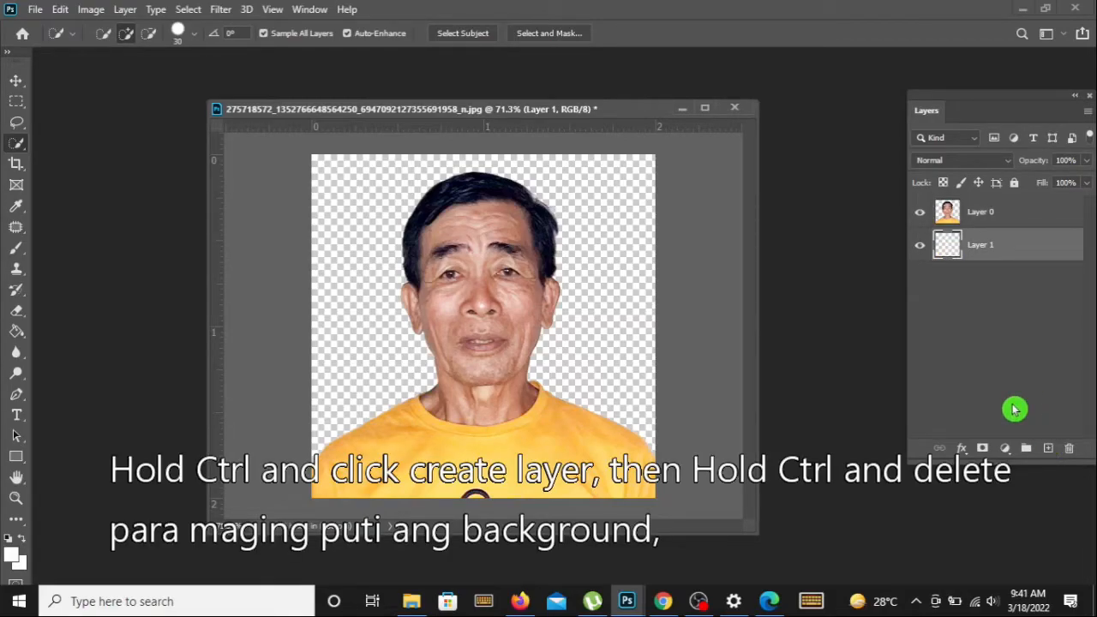
key("ctrl+Delete")
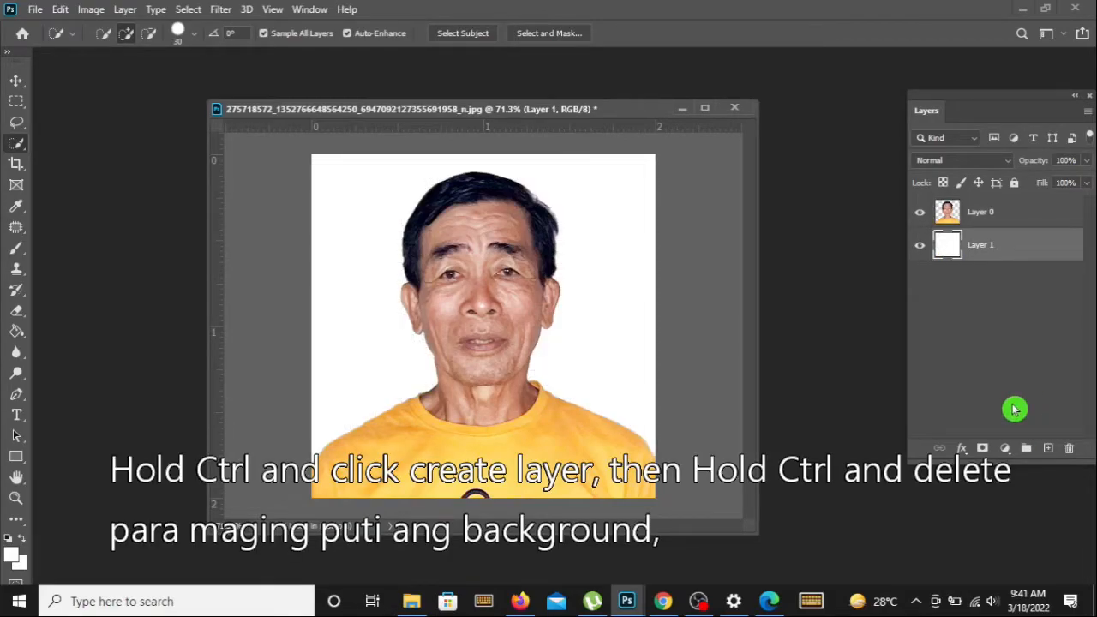
left_click(1018, 218, "shift")
right_click(1019, 218)
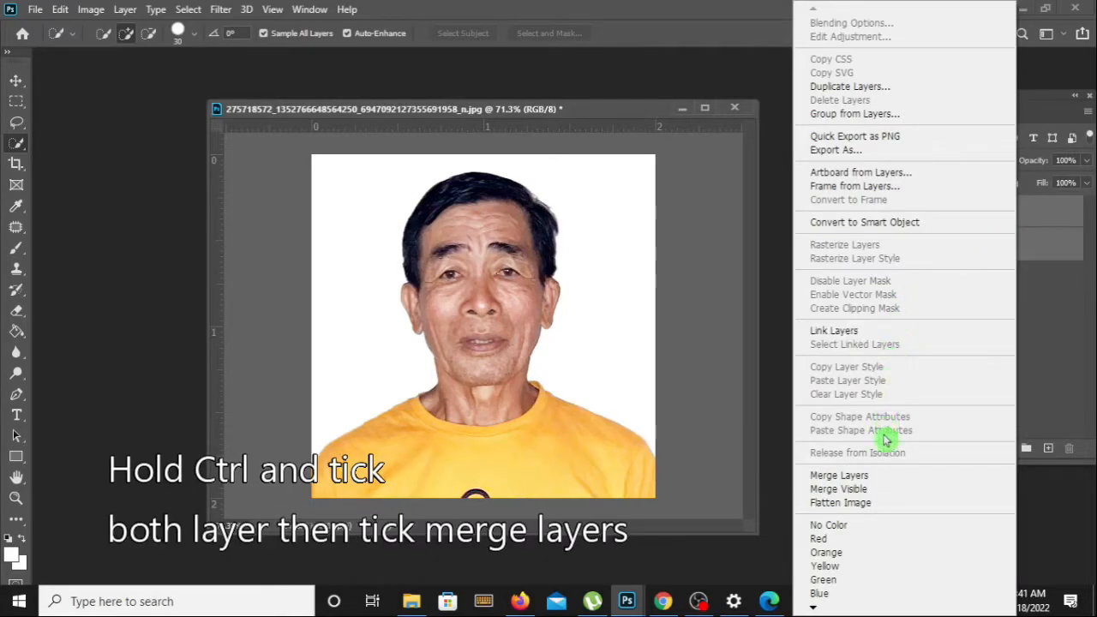
left_click(879, 482)
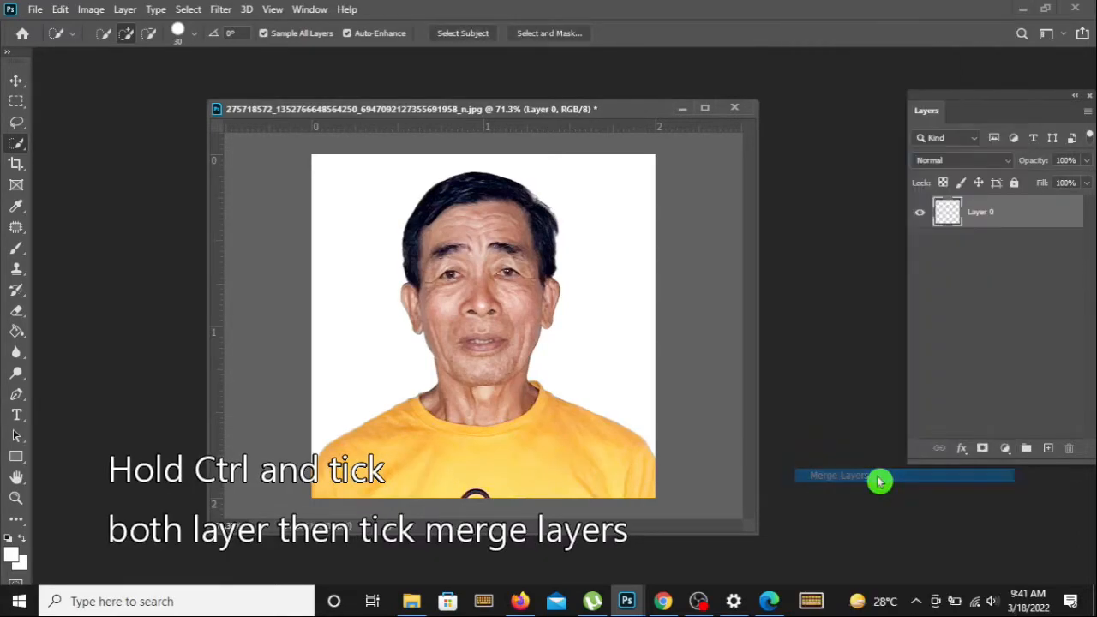
- Add a 1 px black Stroke layer style to the merged portrait layer as a cutting guide
double_click(1051, 221)
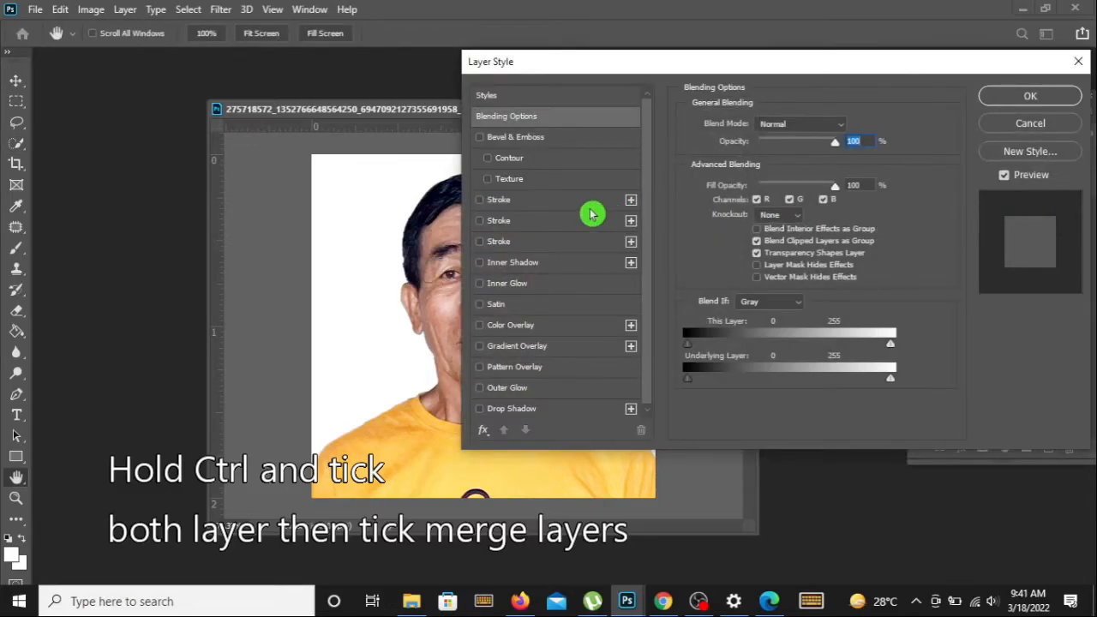
left_click(590, 207)
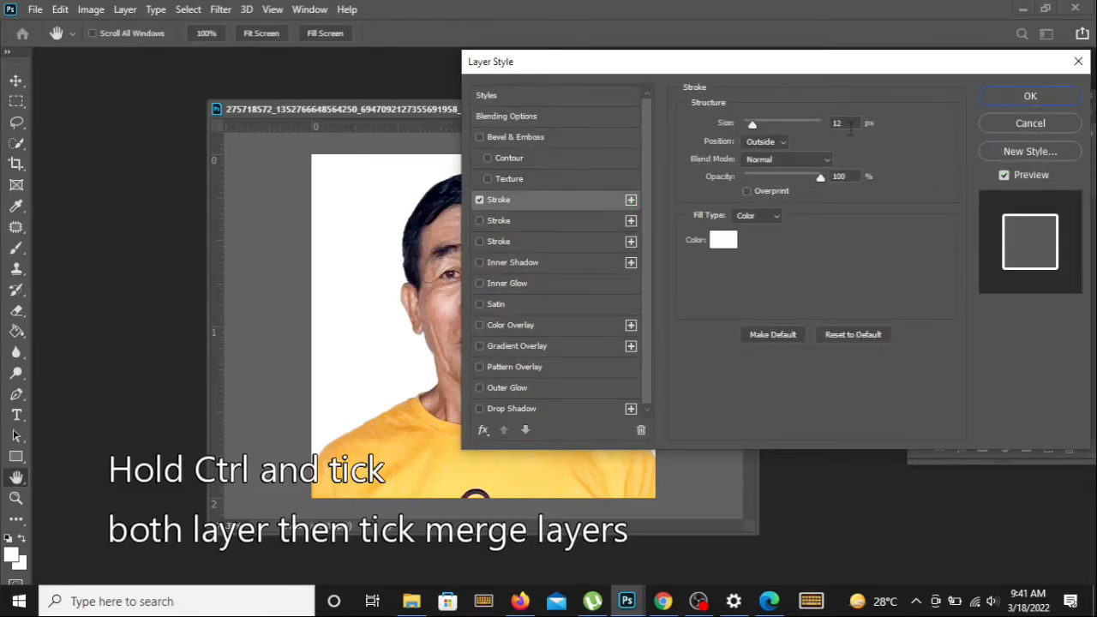
double_click(844, 124)
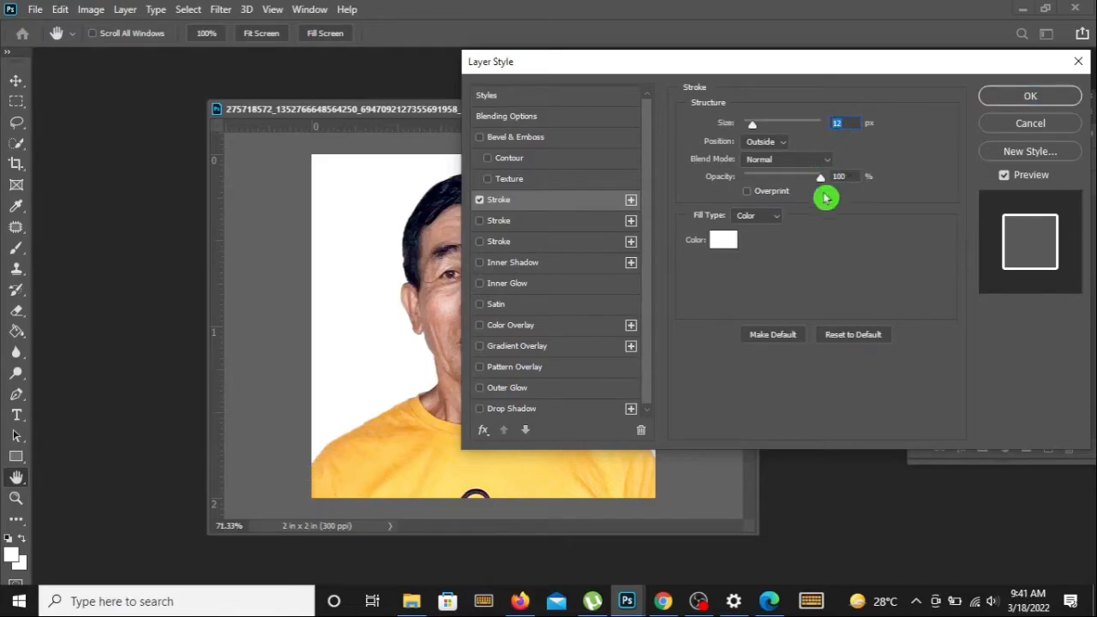
type("1")
left_click(726, 240)
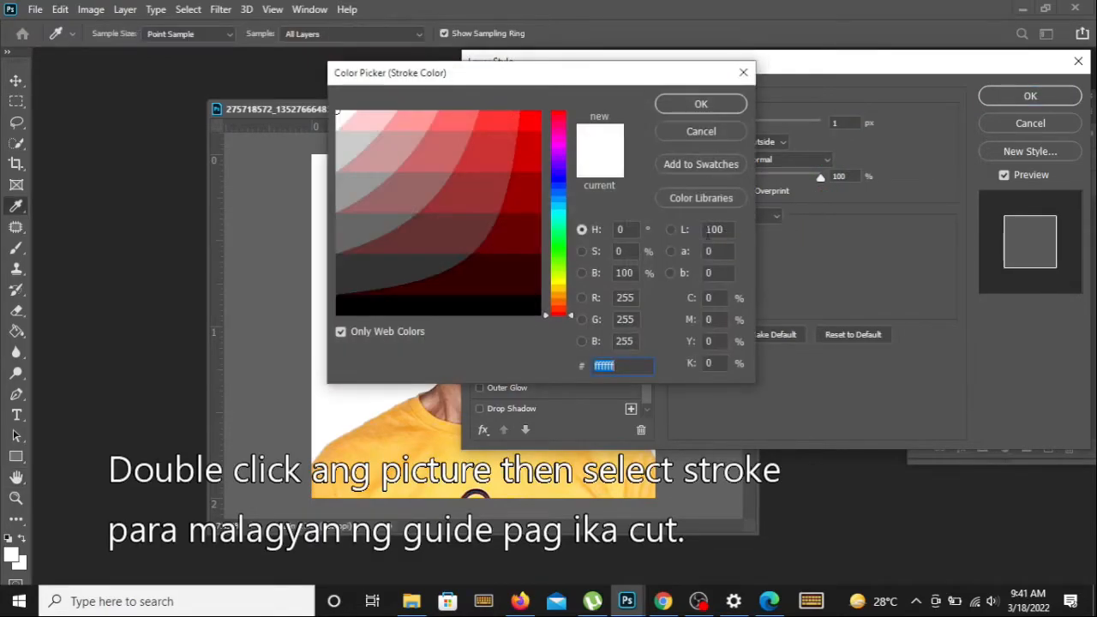
left_click(533, 304)
left_click(715, 104)
left_click(1040, 99)
key("w")
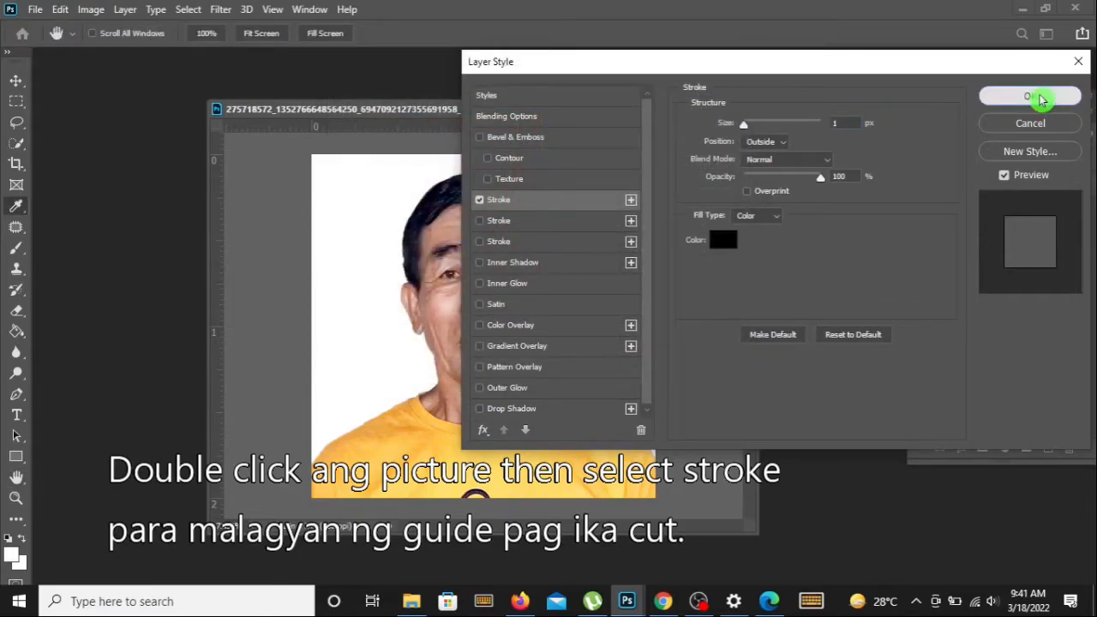
- Create a white 4 x 6 inch portrait document at 300 ppi and float its window beside the portrait photo
left_click_drag(628, 118, 515, 123)
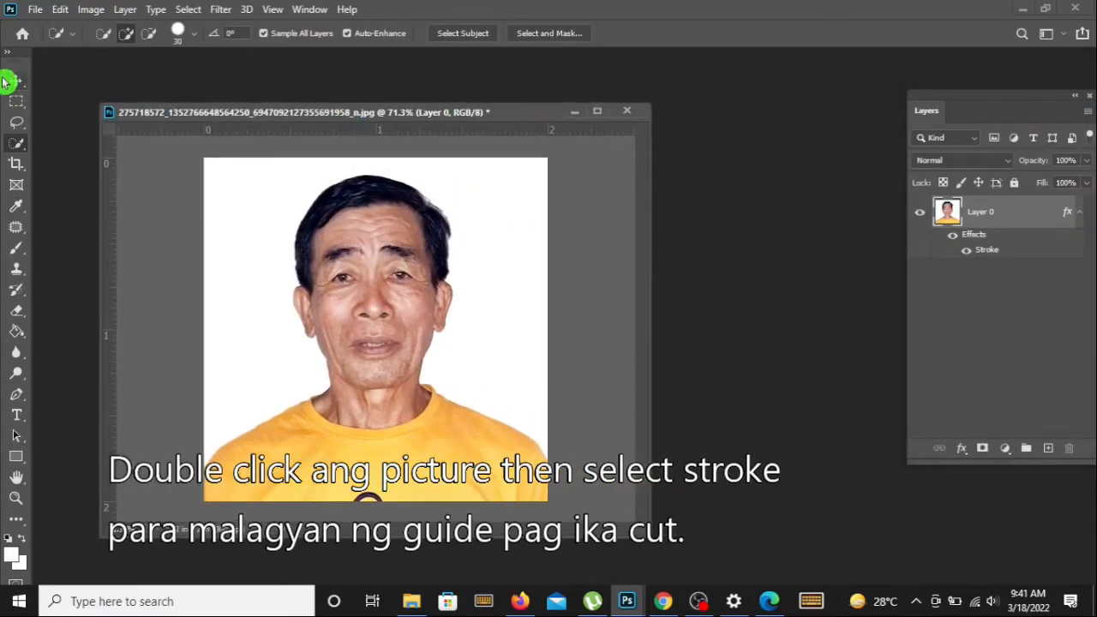
left_click(35, 10)
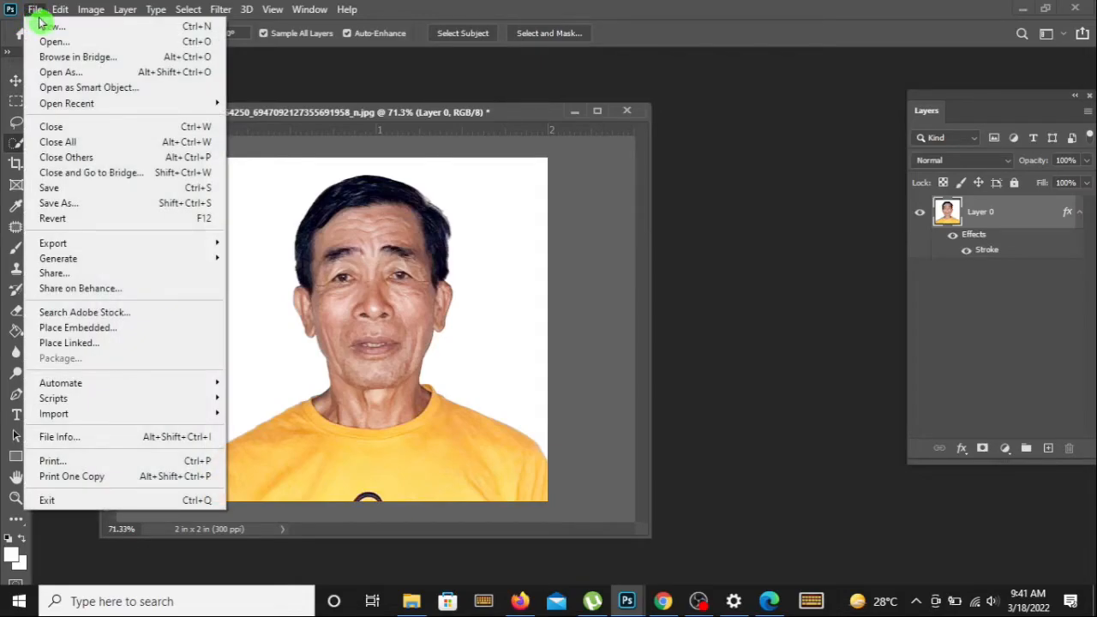
left_click(52, 25)
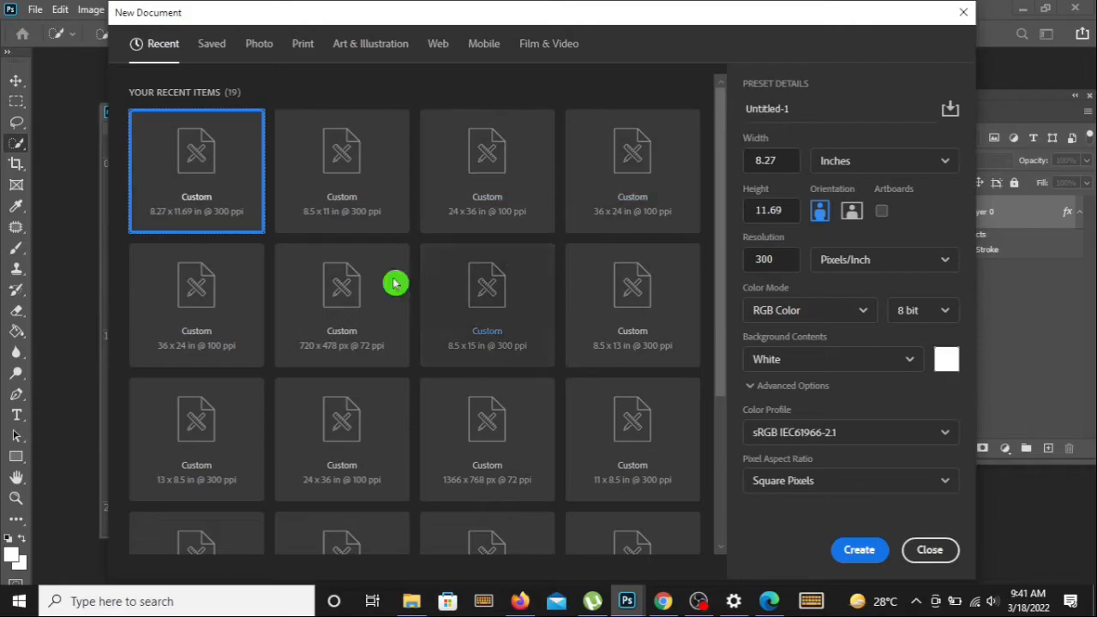
scroll(602, 313, "down", 2)
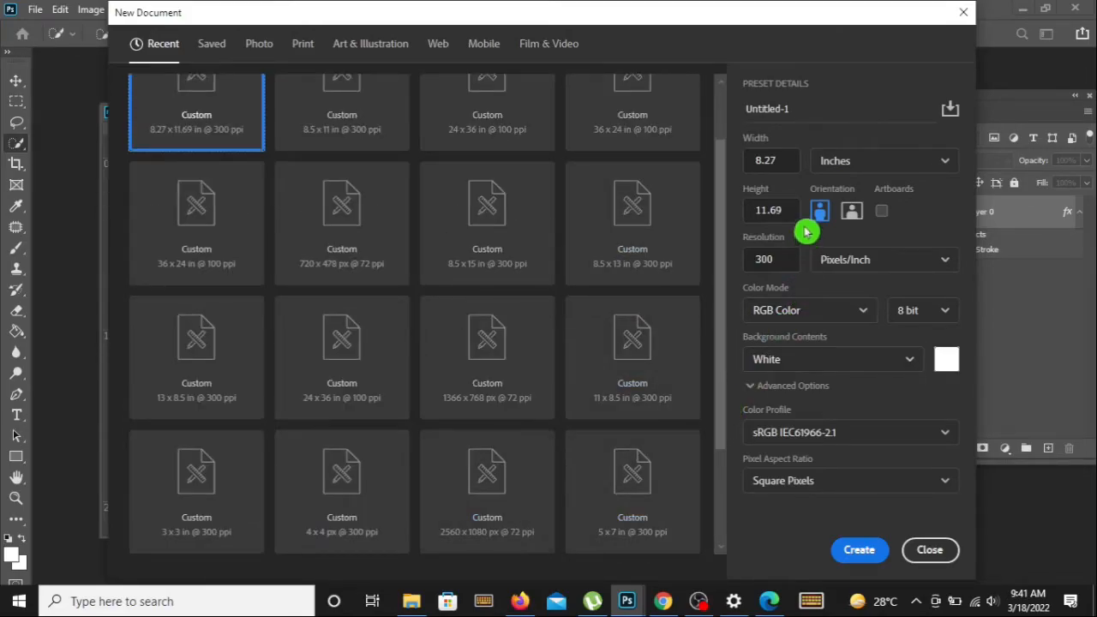
scroll(582, 402, "down", 2)
scroll(576, 415, "down", 2)
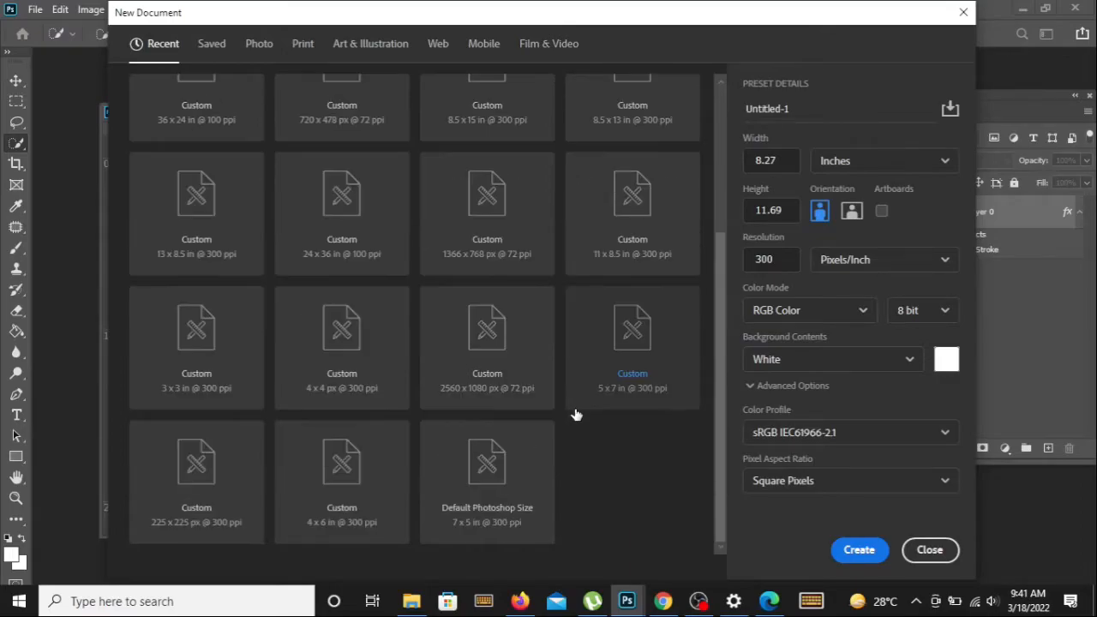
left_click(339, 461)
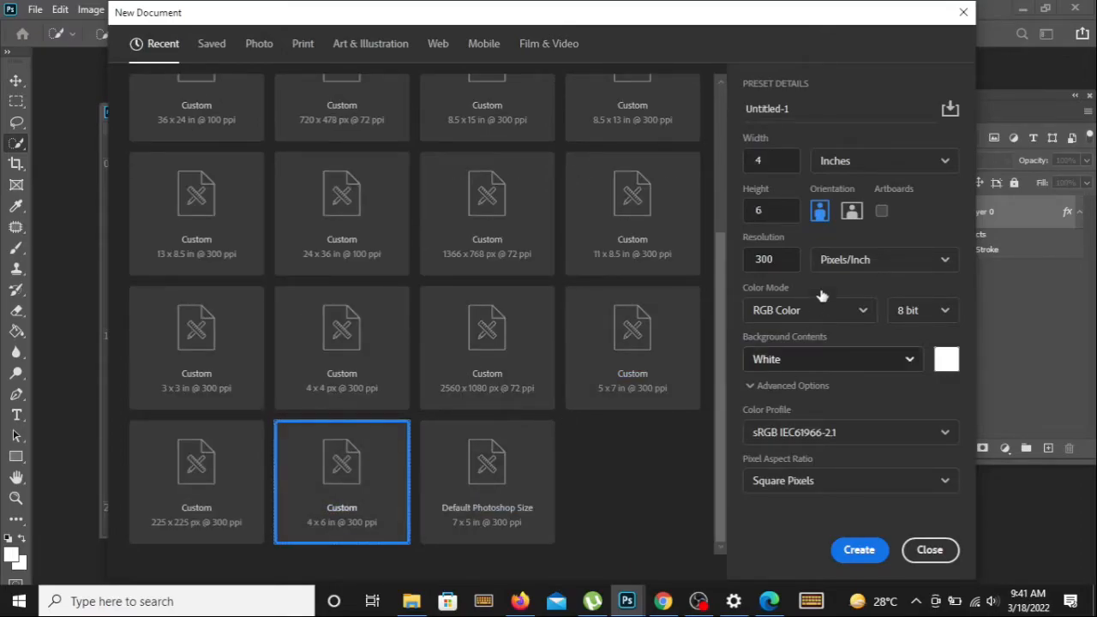
left_click(861, 551)
left_click_drag(368, 93, 551, 111)
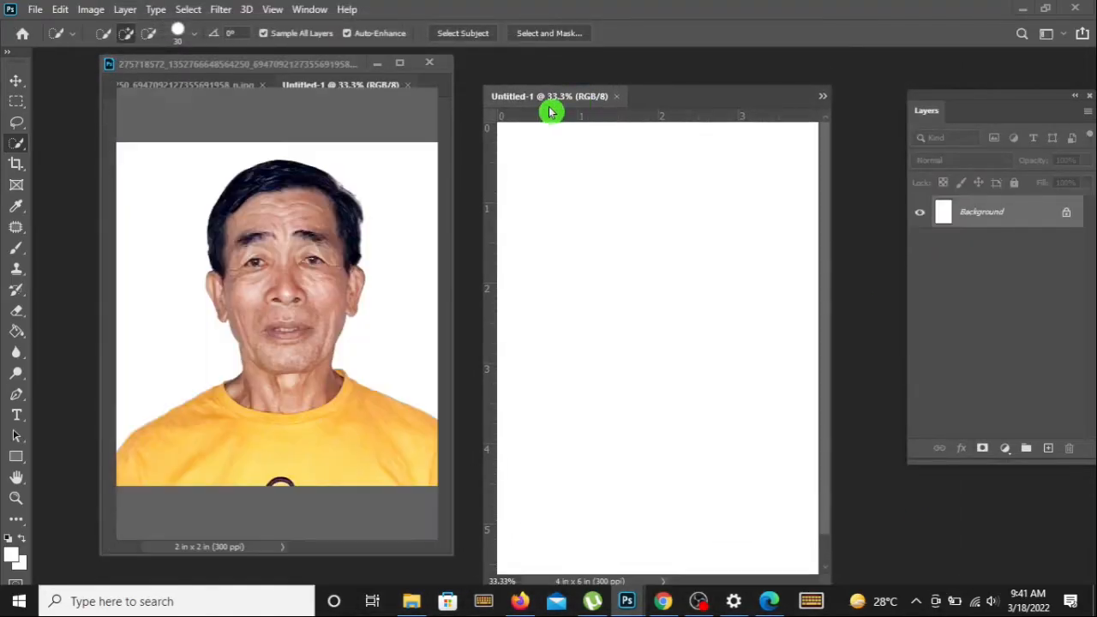
- Copy the 2x2 inch portrait into the blank 4 x 6 document and duplicate it into two rows of two from the page's upper edge
left_click(21, 79)
mouse_move(314, 228)
left_mouse_down()
mouse_move(318, 245)
mouse_move(383, 260)
mouse_move(581, 248)
mouse_move(578, 271)
mouse_move(509, 308)
mouse_move(384, 341)
left_mouse_up()
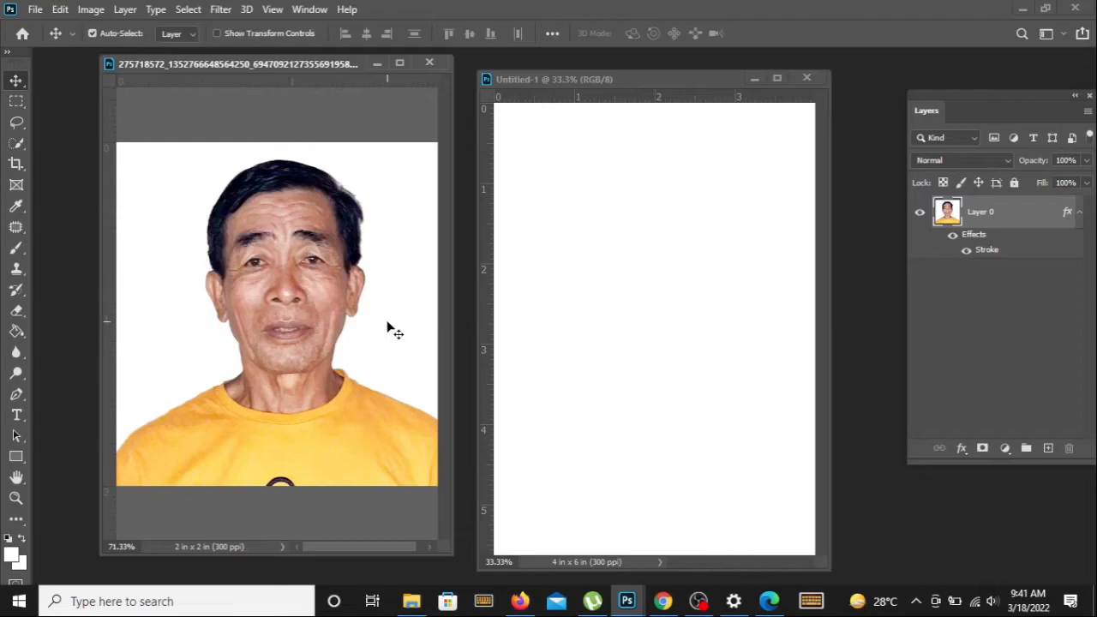
left_click_drag(341, 359, 649, 351)
left_click_drag(617, 308, 694, 214)
left_click_drag(708, 298, 667, 372)
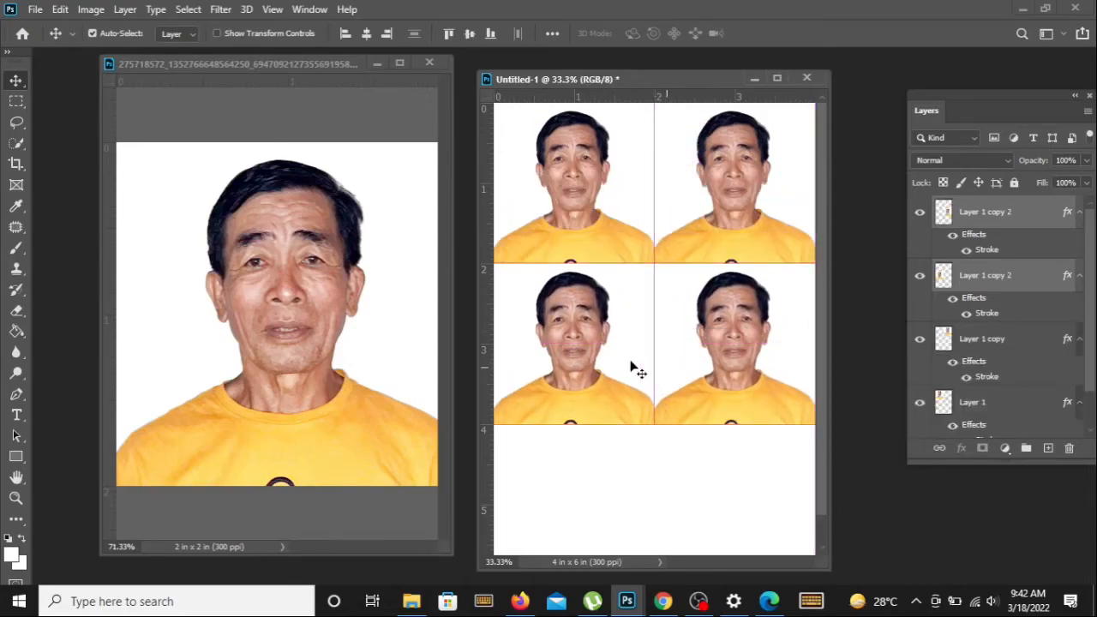
- Crop the original portrait photo to 1 x 1 inch at 300 ppi with the One by One crop preset
left_click(399, 313)
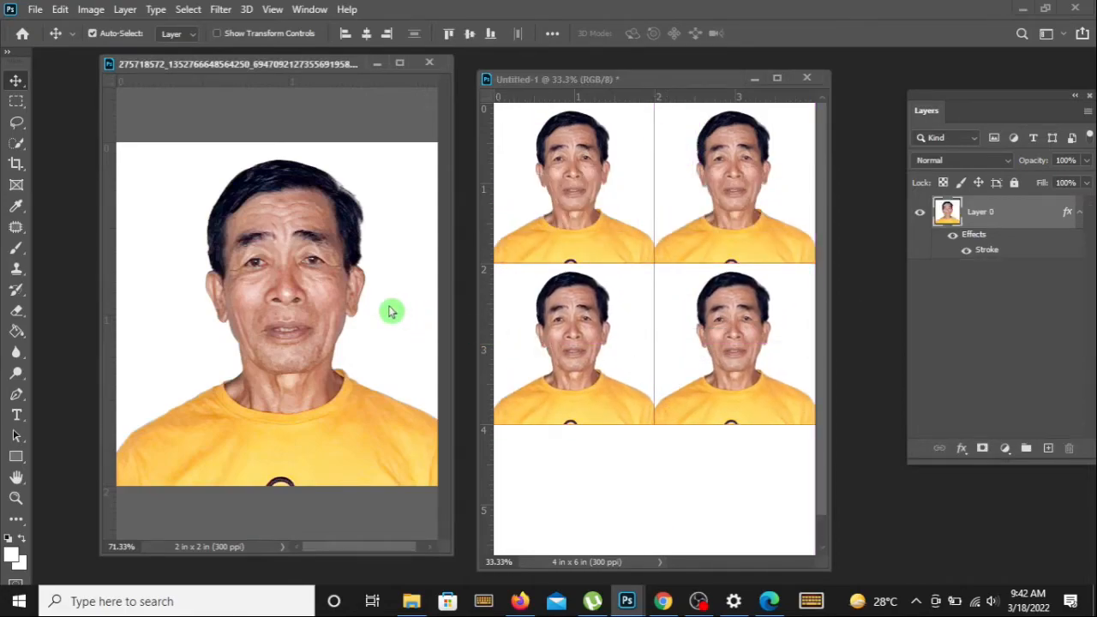
left_click(15, 165)
left_click(159, 35)
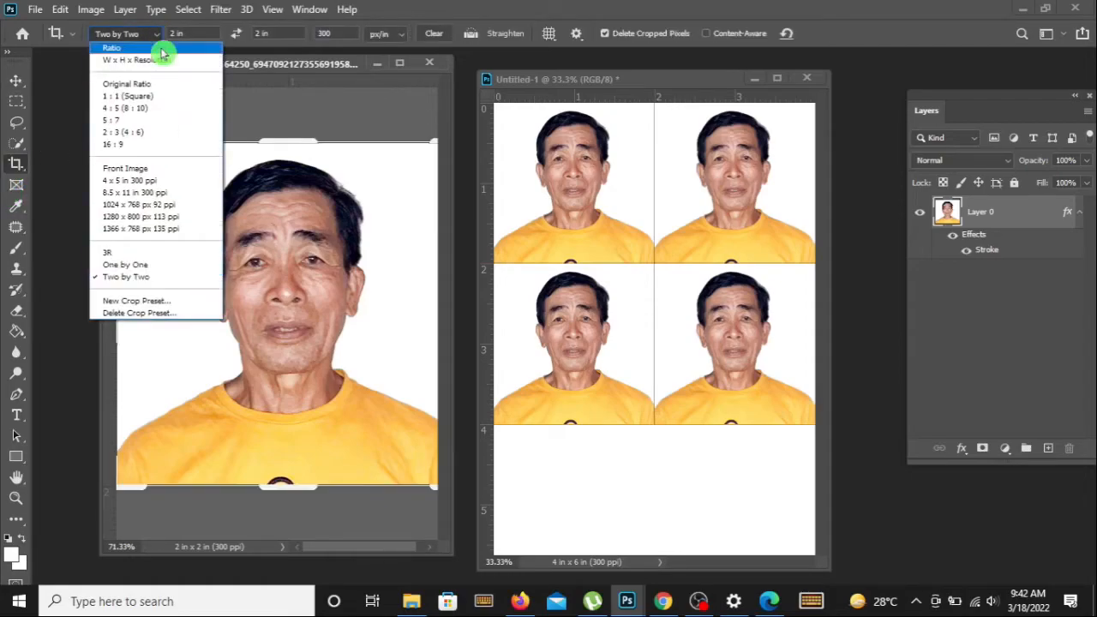
left_click(143, 268)
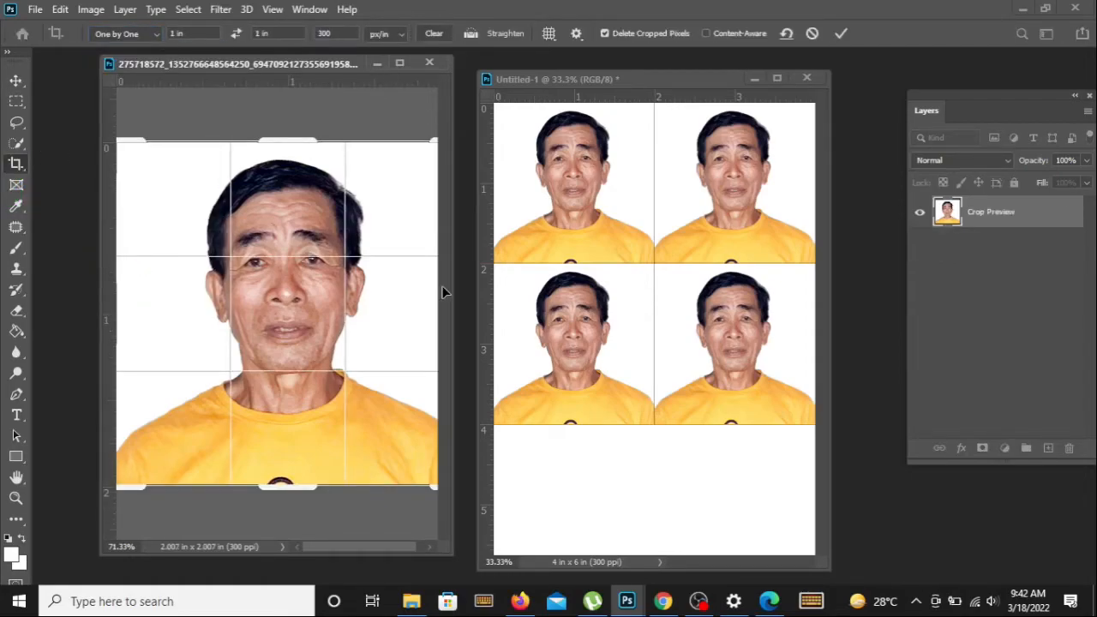
left_click(841, 34)
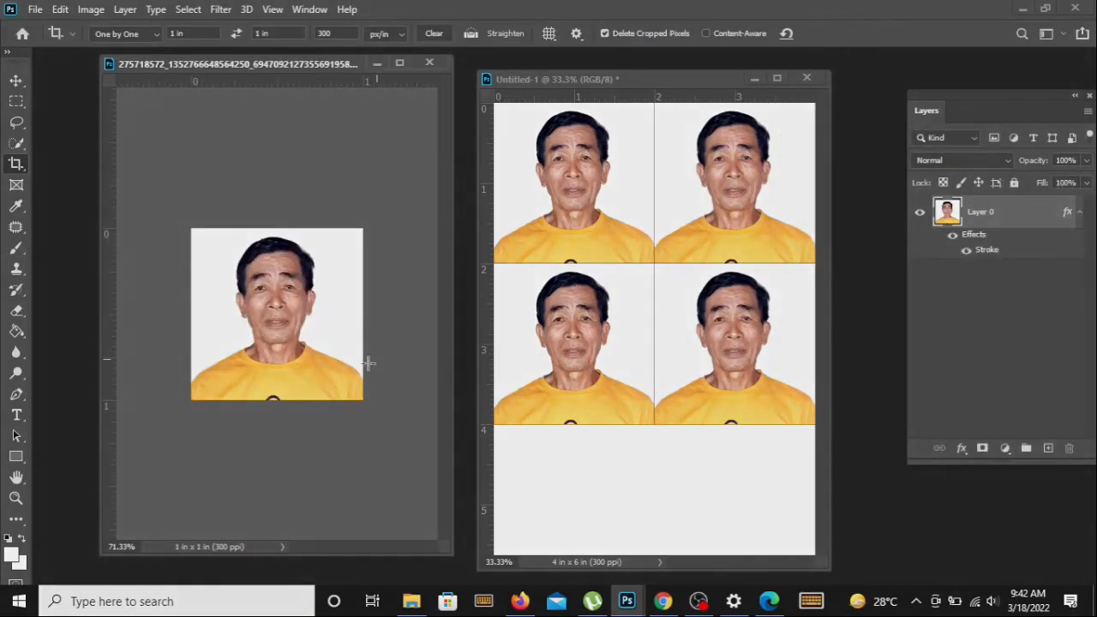
- Copy the 1x1 inch portrait into the 4 x 6 document and duplicate it into a row of four directly beneath the 2x2 pictures
key("v")
left_click_drag(318, 368, 536, 482)
left_click_drag(582, 447, 542, 487)
left_click_drag(533, 482, 712, 494)
left_click(524, 489, "shift")
scroll(686, 488, "down", 1)
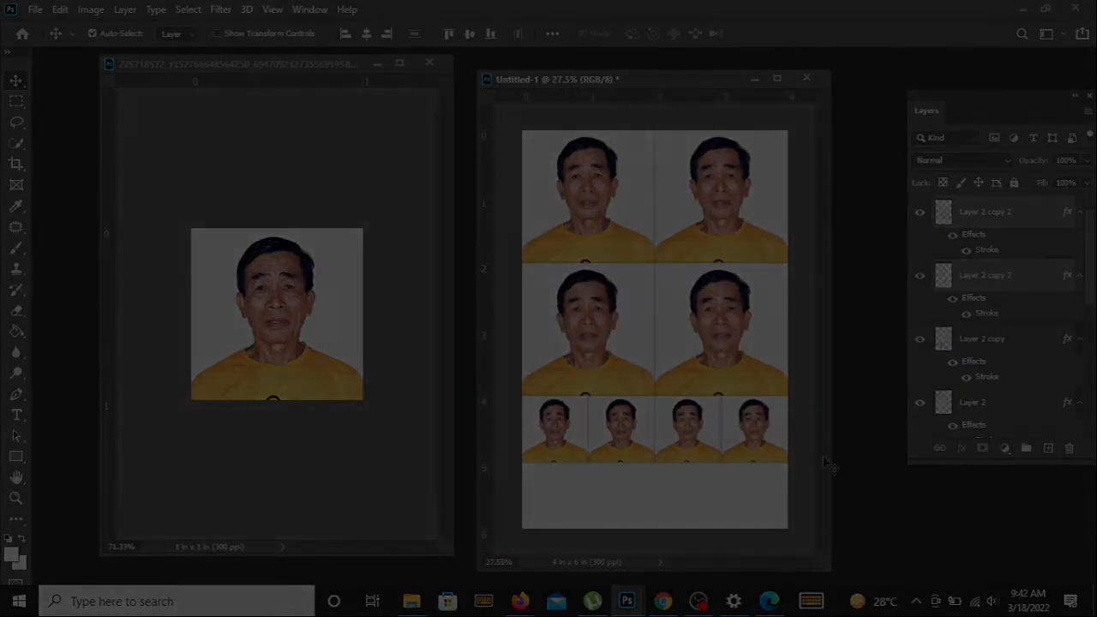
left_click(909, 513)
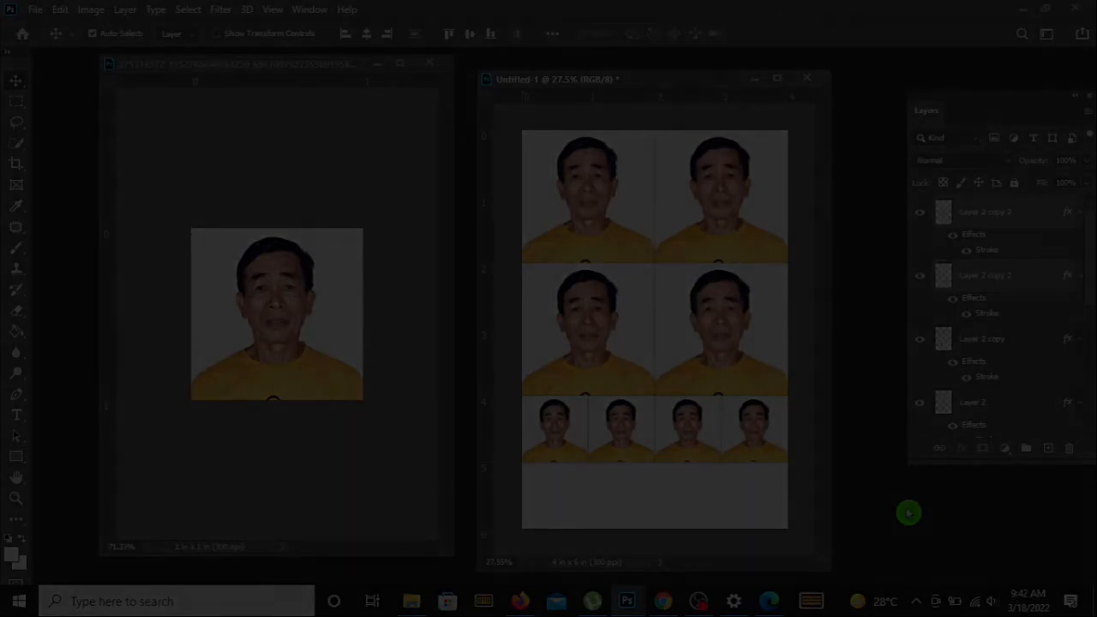